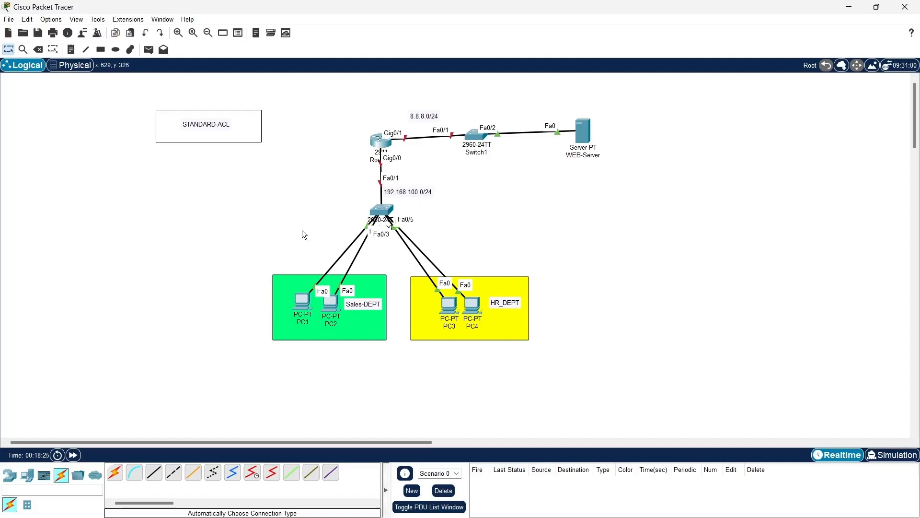
- Open the command-line interface of Router1 and decline the initial configuration dialog
mouse_move(304, 309)
left_click(381, 141)
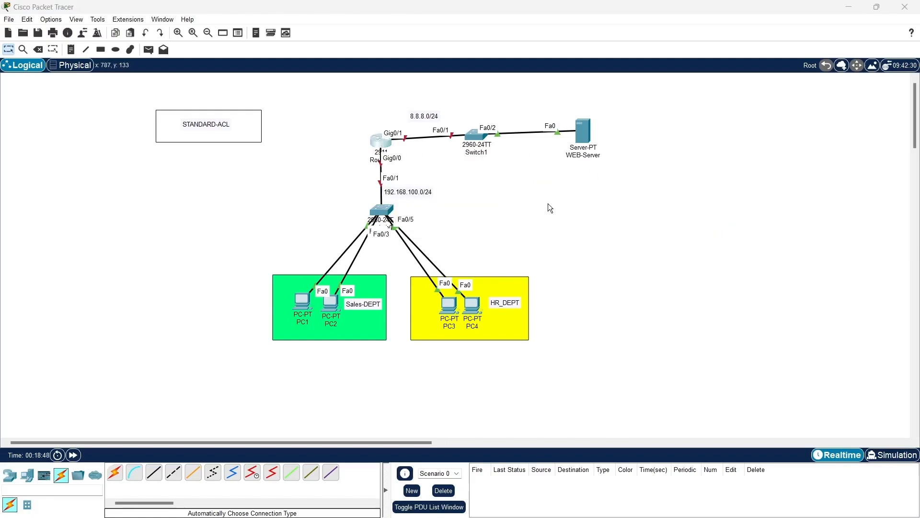
left_click_drag(509, 94, 742, 84)
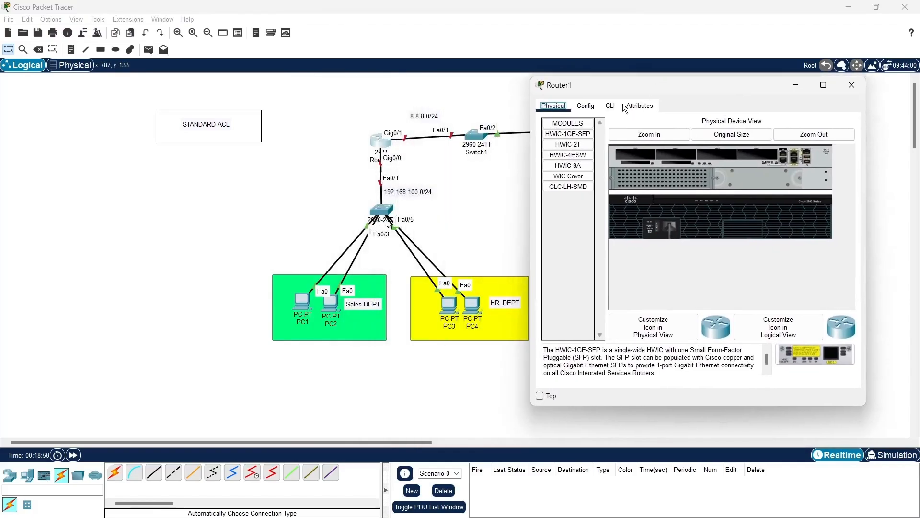
left_click(610, 106)
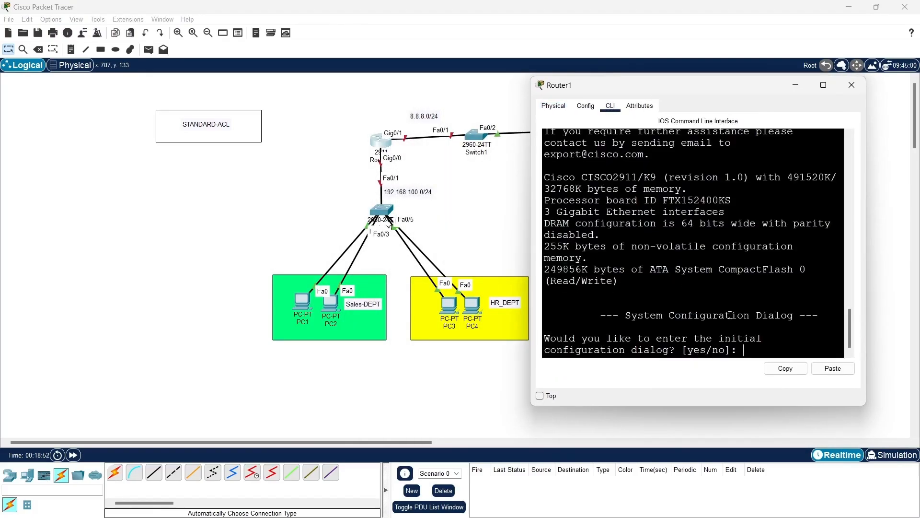
type("no")
key("Return")
key("Return")
key("Return")
key("Return")
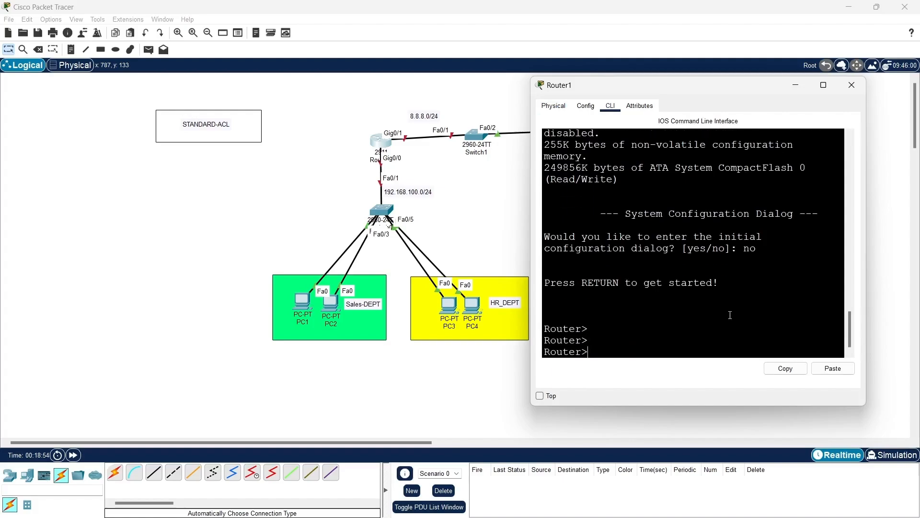
- Enter privileged EXEC mode on the router and start global configuration mode
type("en")
key("Return")
key("Return")
key("Return")
key("Return")
type("c")
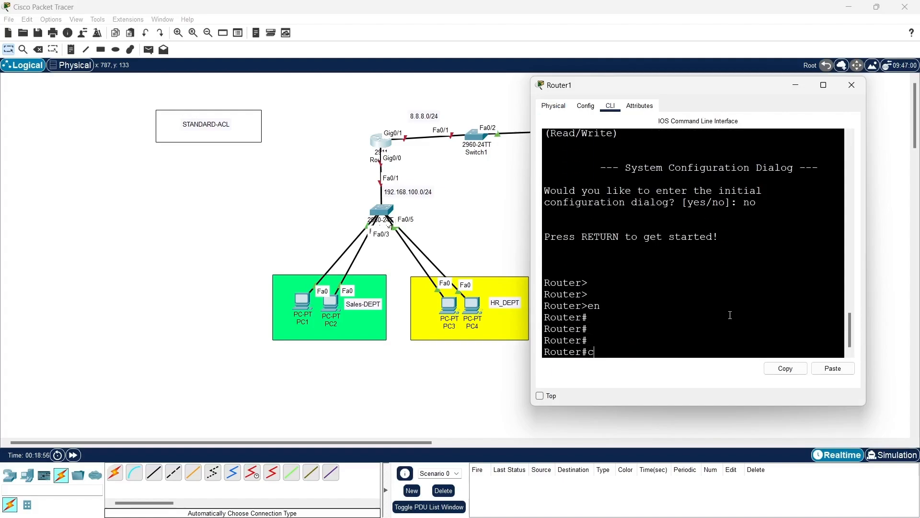
type("onf t")
key("Return")
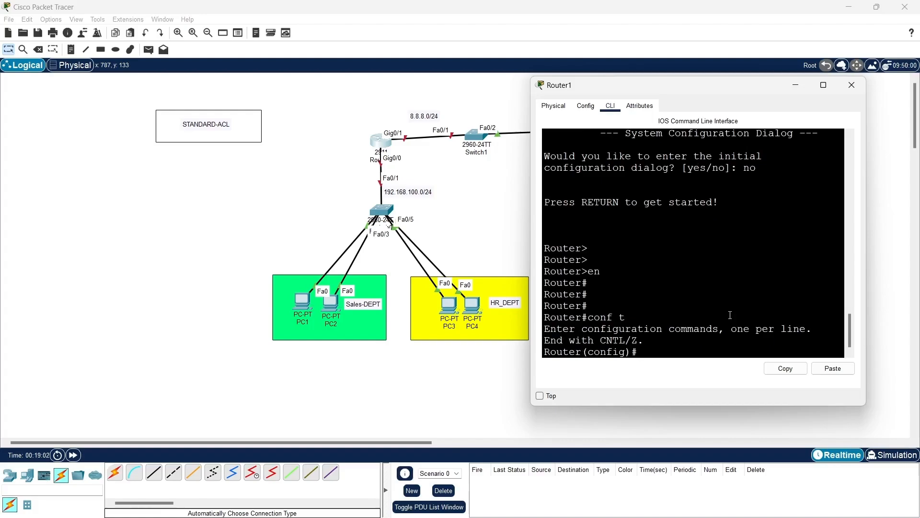
- Set the router's hostname to R1
type("ho")
key("Tab")
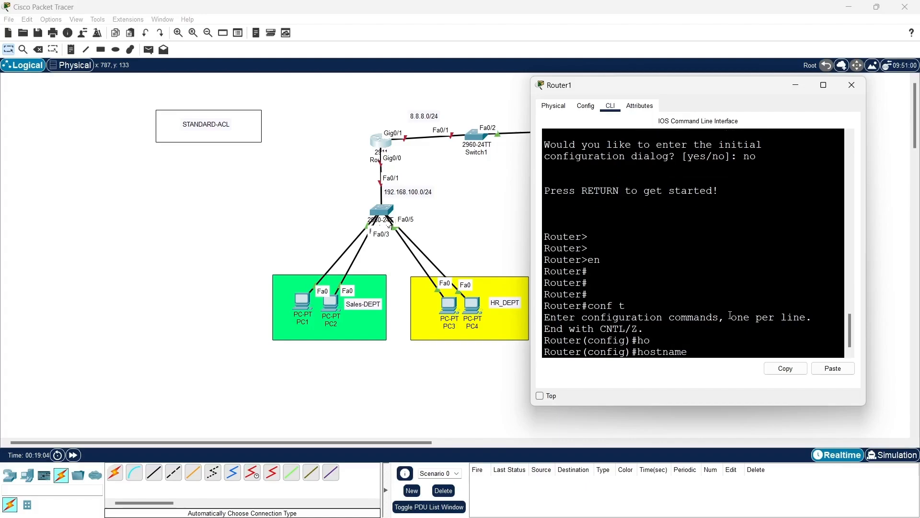
type("R1")
key("Return")
key("Return")
key("Return")
- Disable DNS lookup on R1 with the no ip domain-lookup command
type("n")
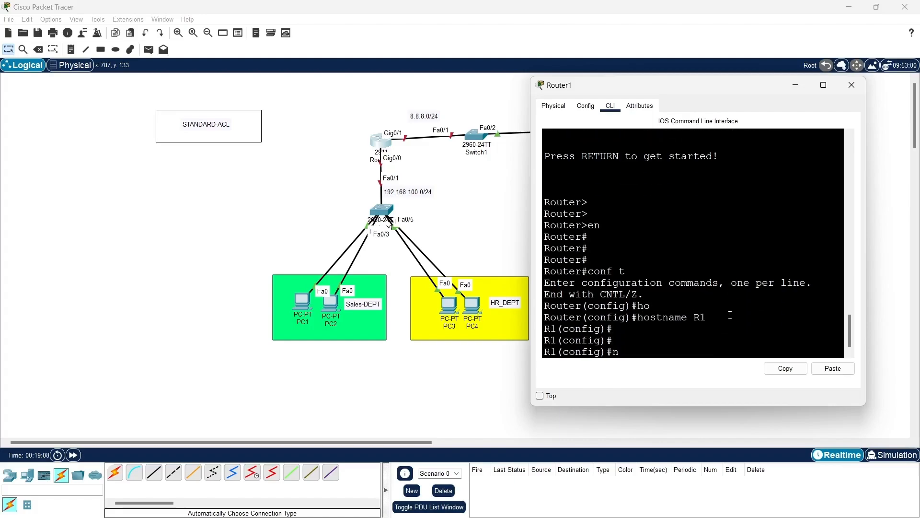
type("o ip domain")
key("Tab")
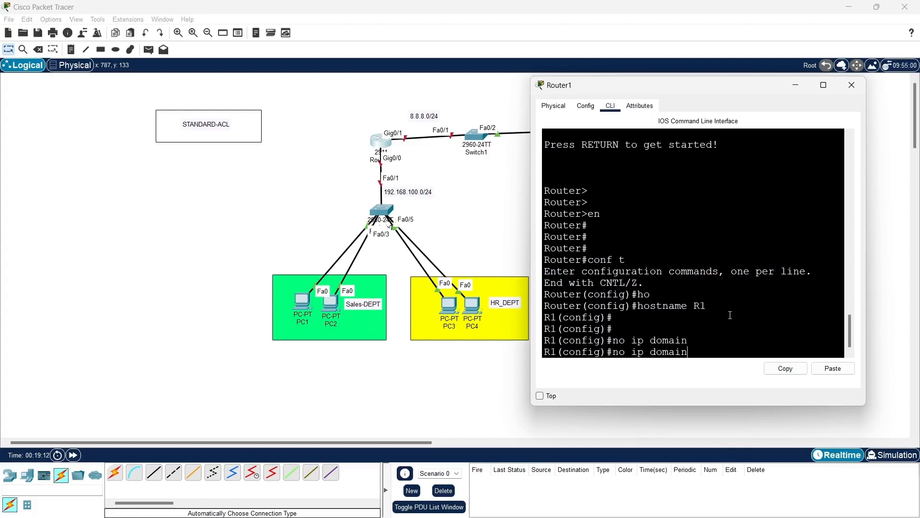
type("-lo")
key("Tab")
key("Return")
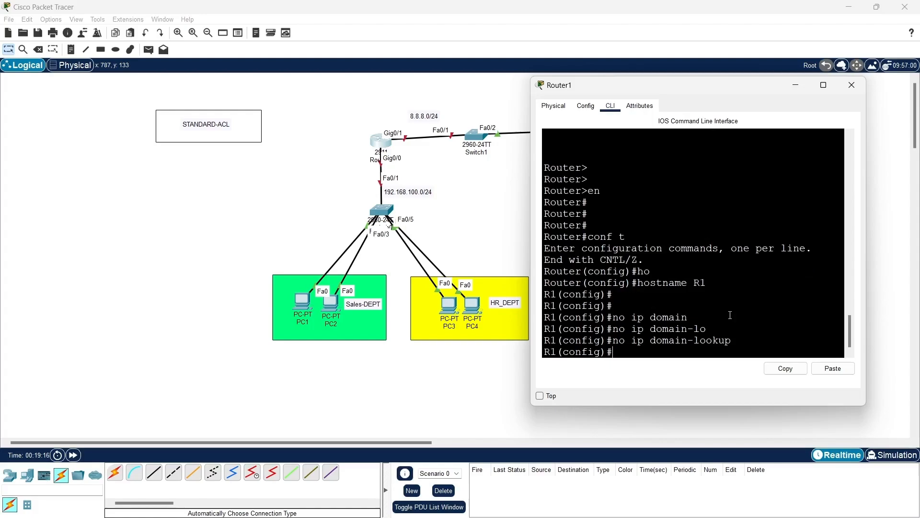
- Assign IP address 192.168.100.1 with mask 255.255.255.0 to interface g0/0 on R1
type("int g0/0")
key("Return")
type("ip add ")
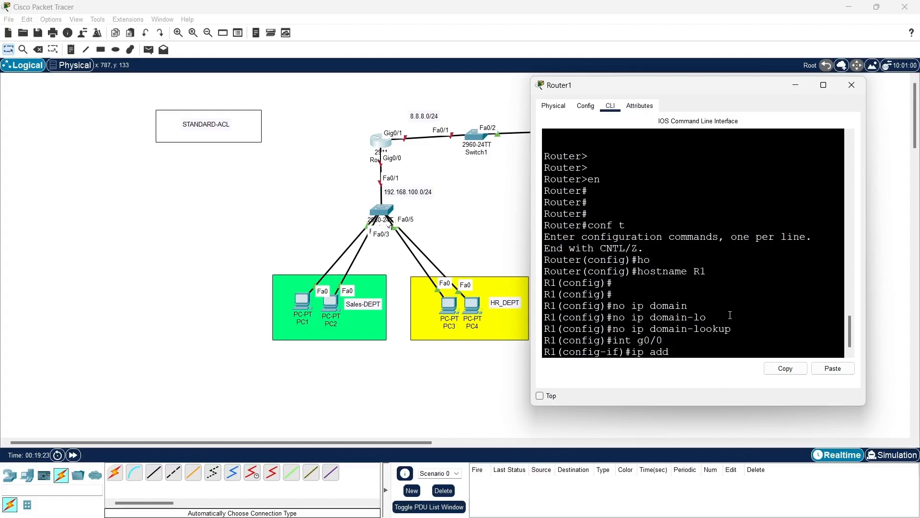
type("192.168.100.1 255.255.255.")
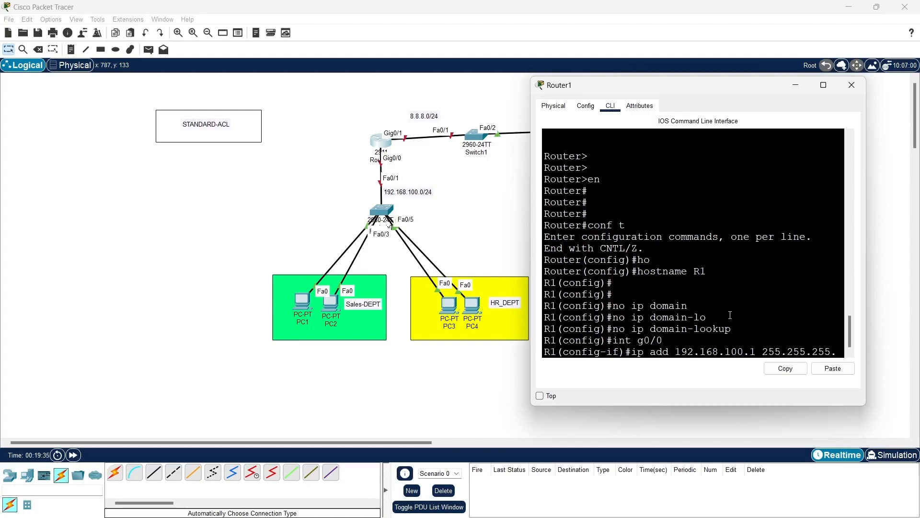
type("0")
key("Return")
- Enable interface g0/0 with the no shutdown command
type("no sh")
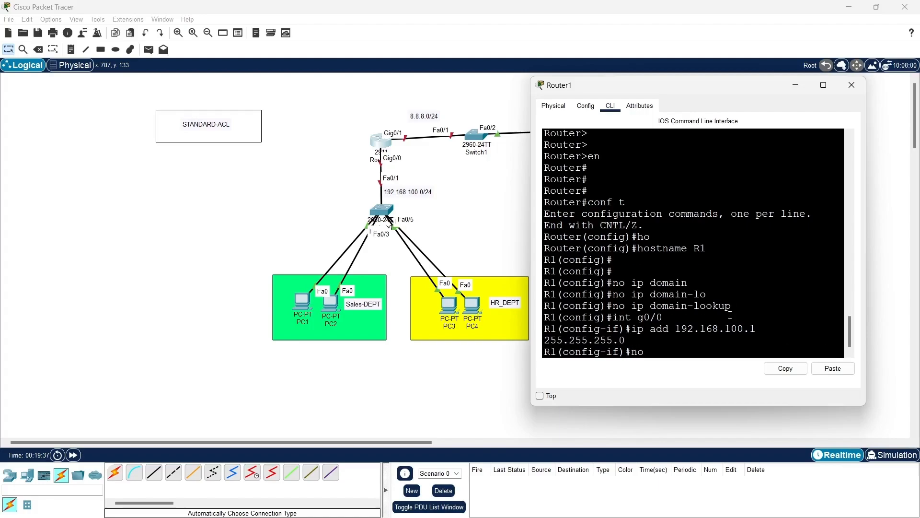
key("Tab")
key("Return")
key("Return")
key("Return")
key("Return")
key("Return")
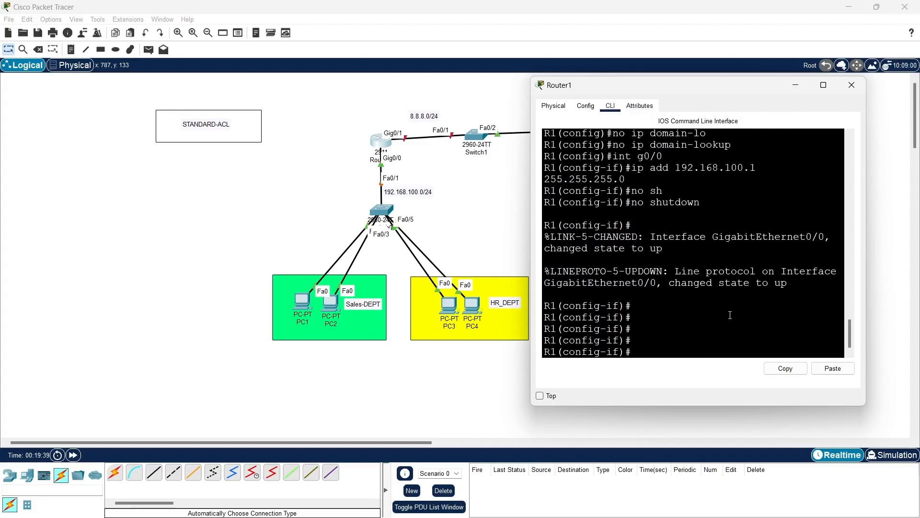
- Leave the g0/0 configuration and assign IP address 8.8.8.1 with mask 255.255.255.0 to interface g0/1
type("ex")
key("Return")
key("Return")
key("Return")
type("i")
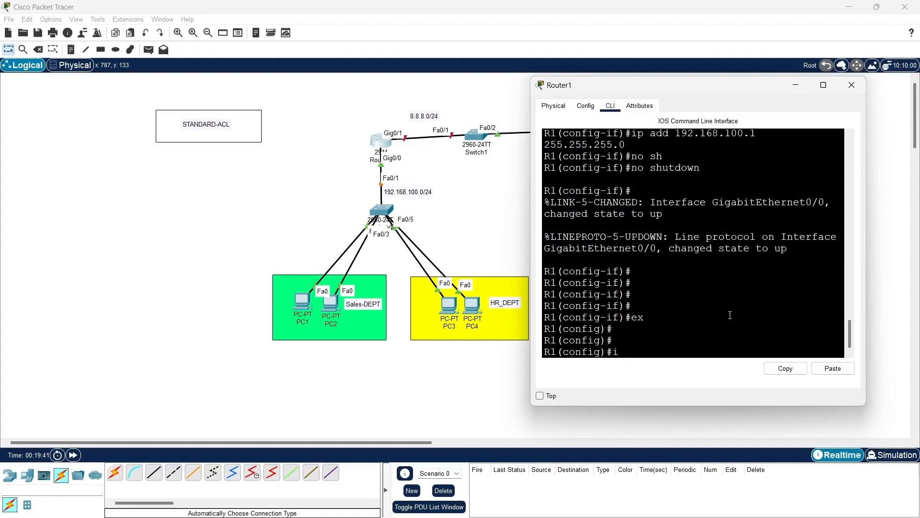
type("nt go")
key("BackSpace")
type("0/1")
key("Return")
type("ip a")
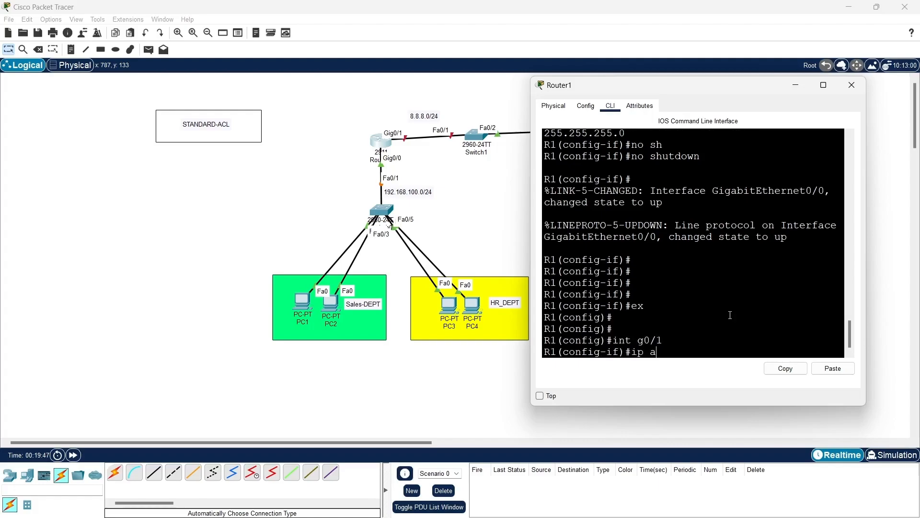
type("dd 8.8.8.1 255.255.255.0")
key("Return")
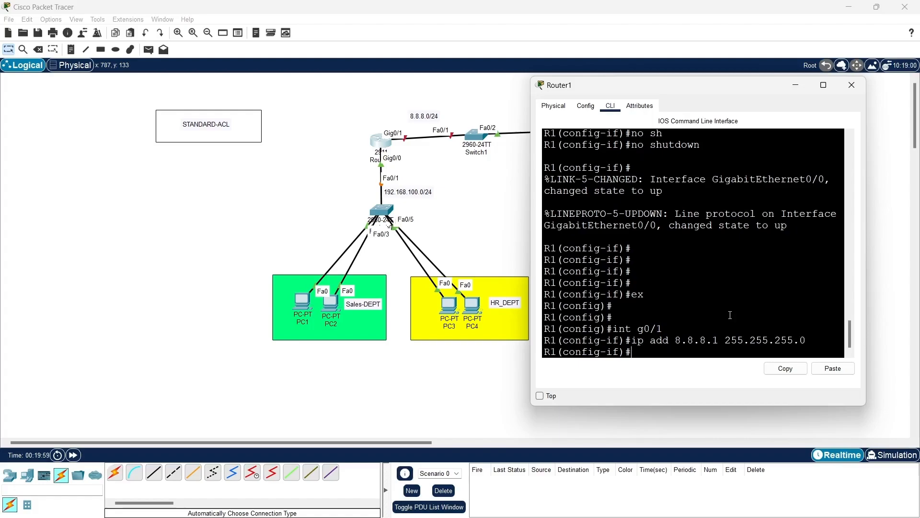
- Enable interface g0/1 with the no shutdown command and minimize the router window
type("no sh")
key("Tab")
key("Return")
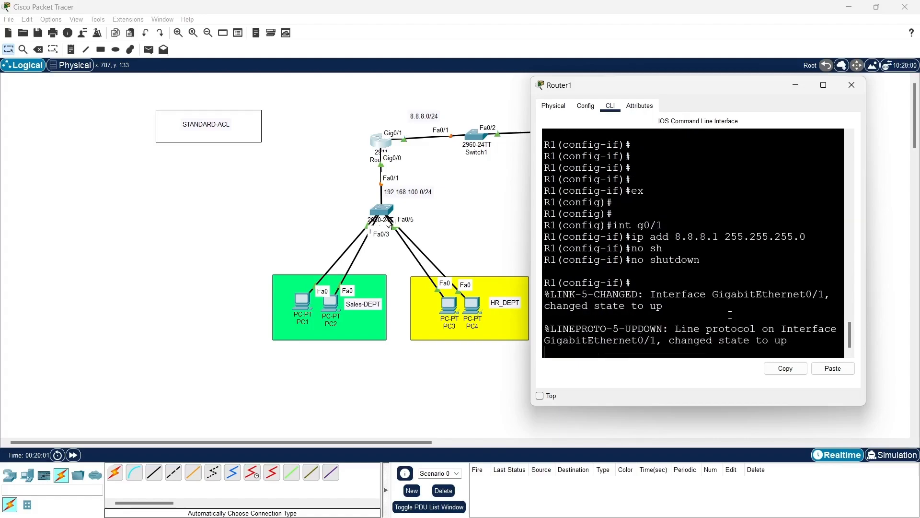
key("Return")
key("Return")
key("Return")
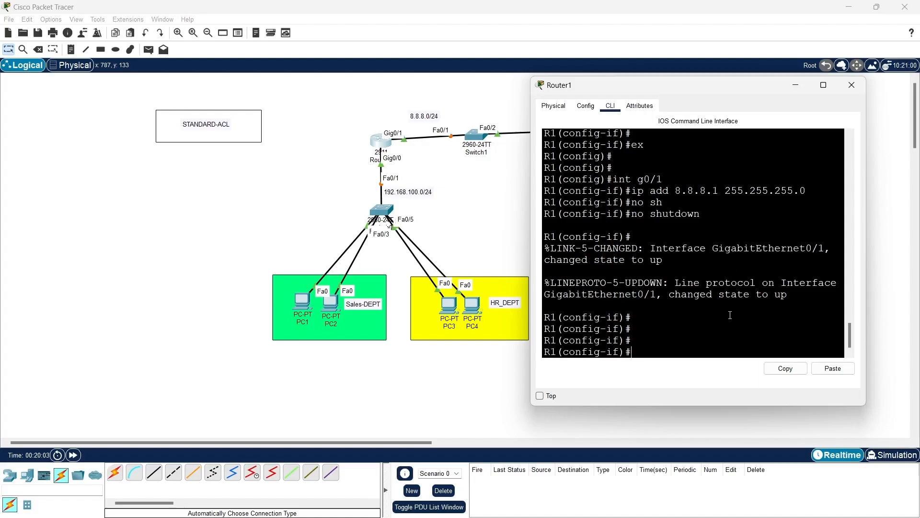
left_click(795, 88)
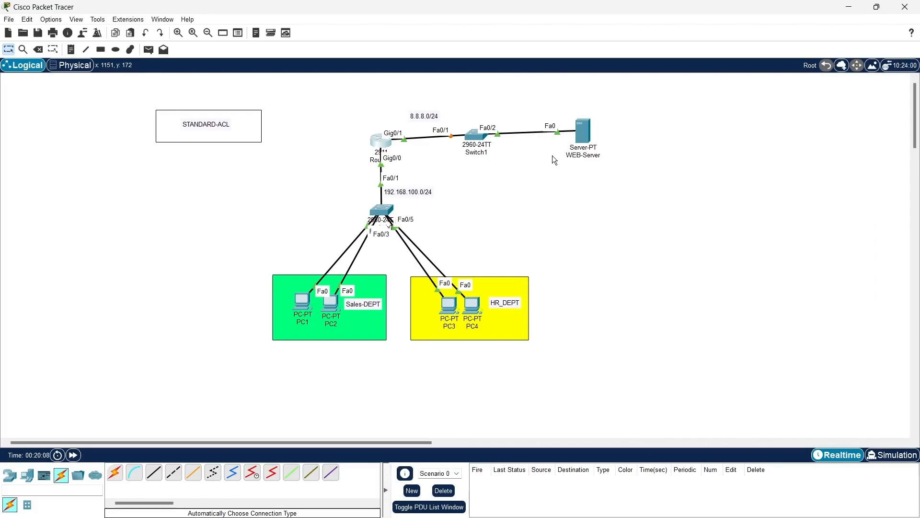
- Ping the gateway 192.168.100.1 from PC1's command prompt, then close PC1's window
left_click(301, 302)
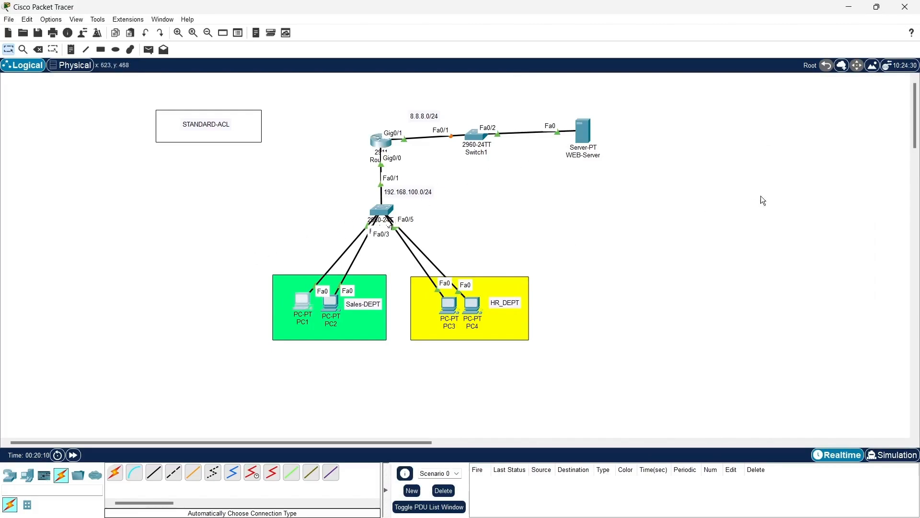
left_click_drag(494, 96, 721, 84)
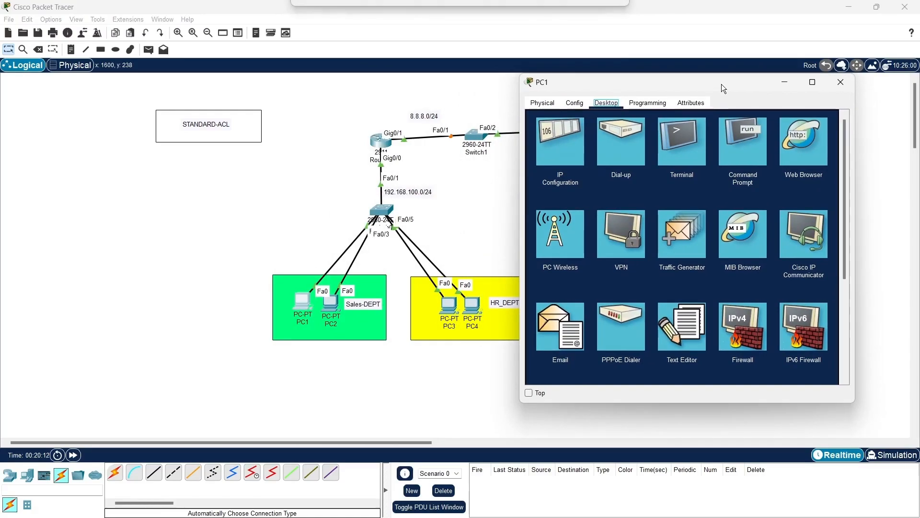
left_click(749, 150)
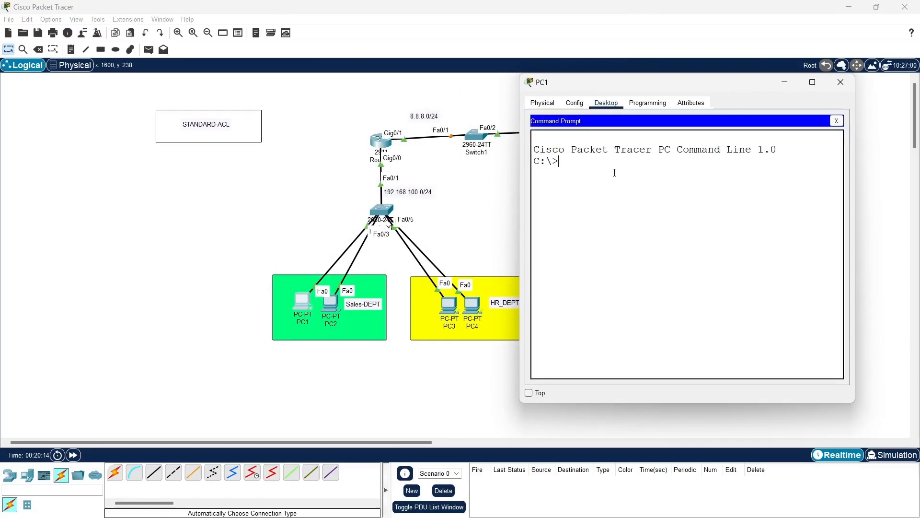
type("ping 192.168.100.1")
key("Return")
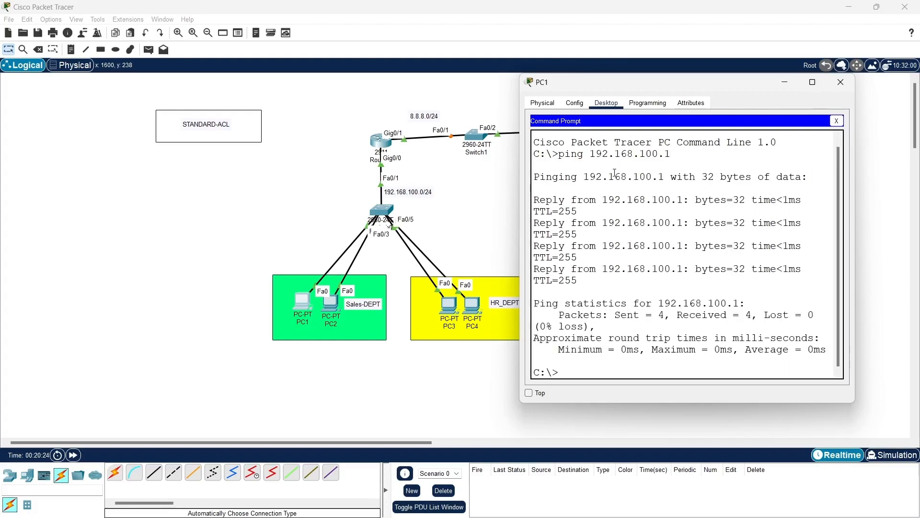
left_click(837, 121)
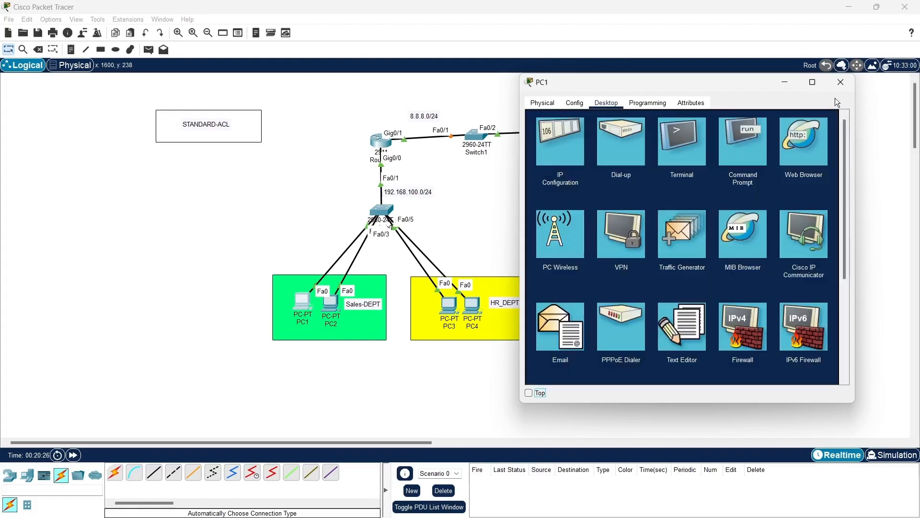
left_click(840, 83)
- Ping the gateway 8.8.8.1 from the WEB-Server's command prompt, then close the server's window
left_click(589, 126)
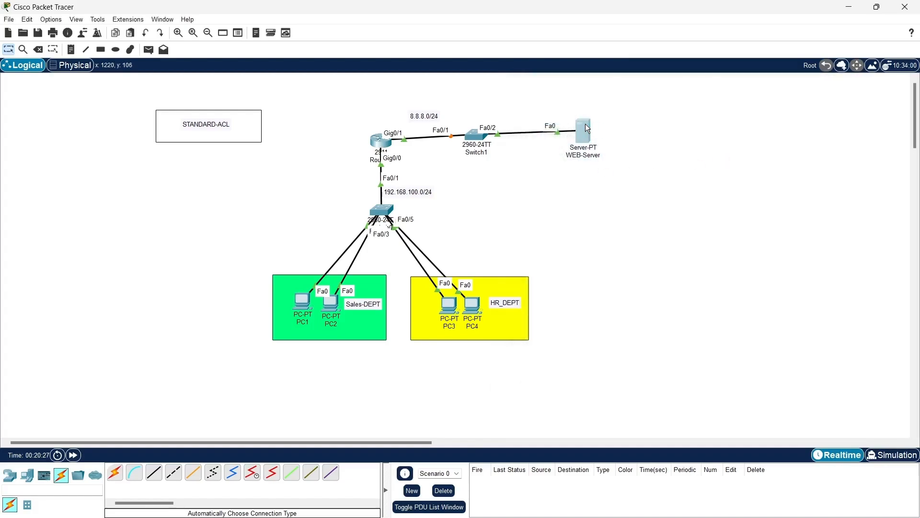
left_click(451, 139)
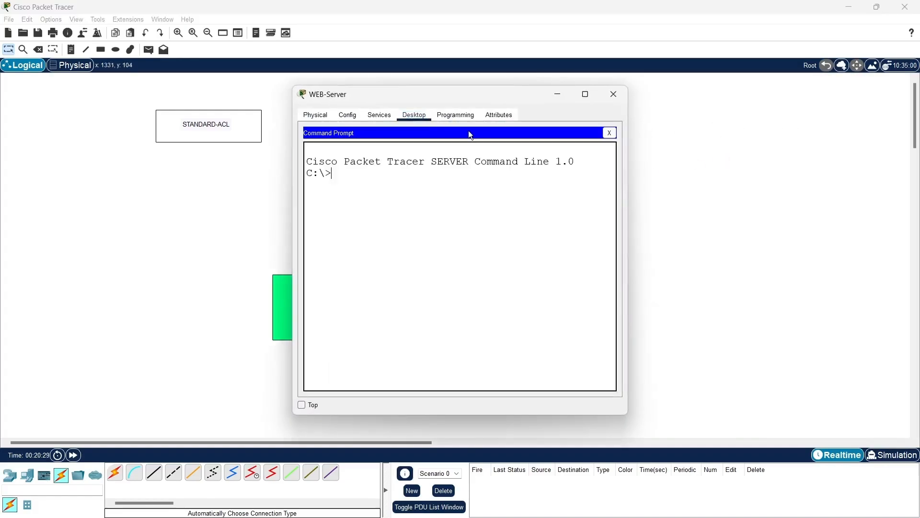
left_click_drag(527, 95, 788, 102)
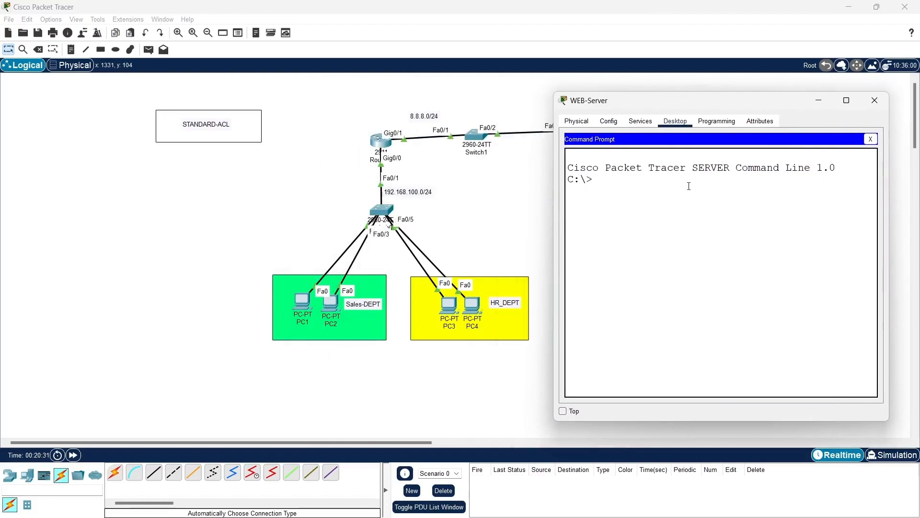
type("ping 8.8.8.1")
key("Return")
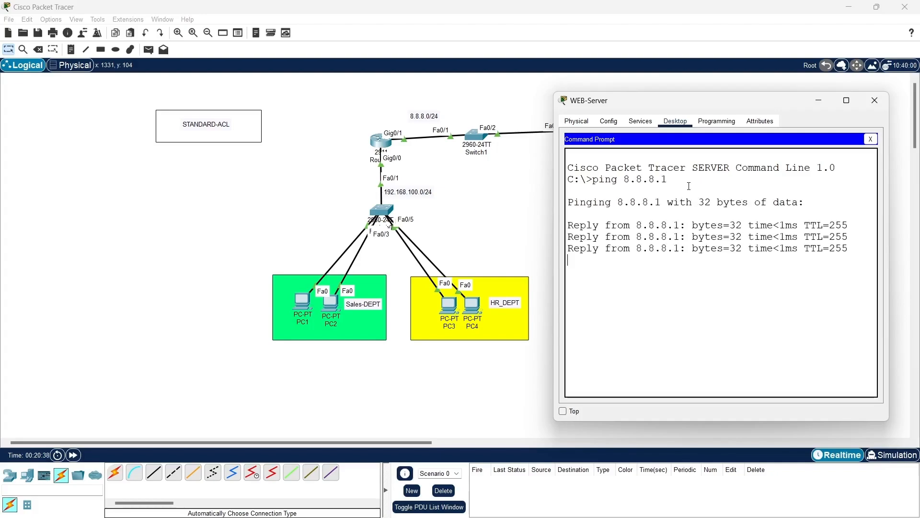
left_click(871, 139)
left_click(875, 101)
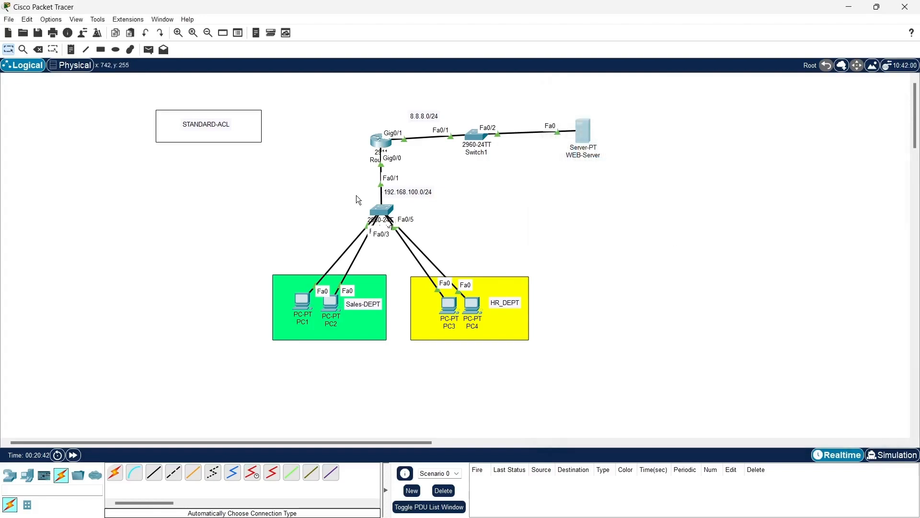
- Reopen the router's command line and leave interface configuration for global configuration mode
left_click(386, 143)
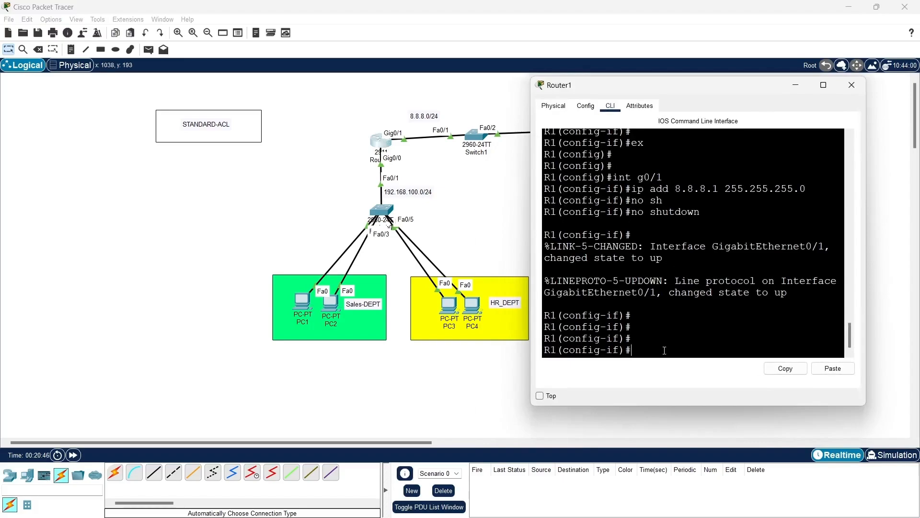
type("ex")
key("Return")
key("Return")
key("Return")
key("Return")
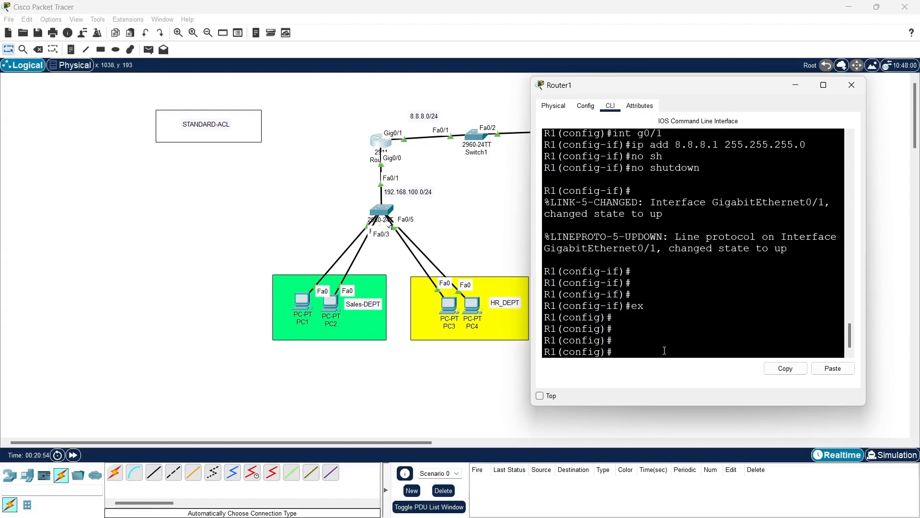
- Create standard access list 50 in global configuration mode with a rule permitting host 192.168.100.10
type("ac")
key("Tab")
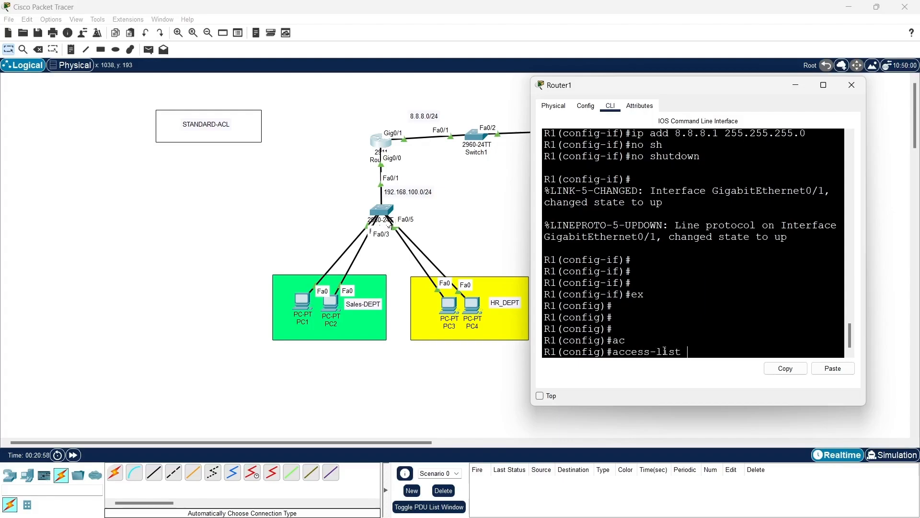
type("?")
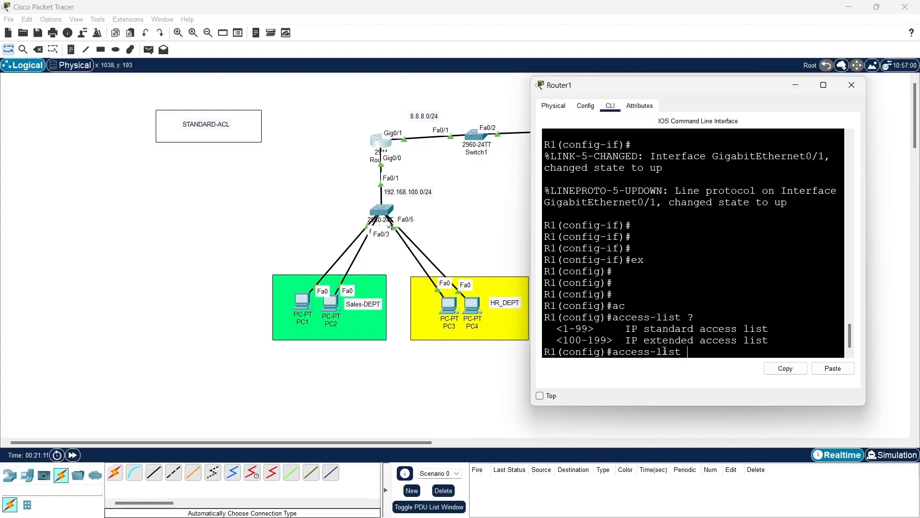
type("50")
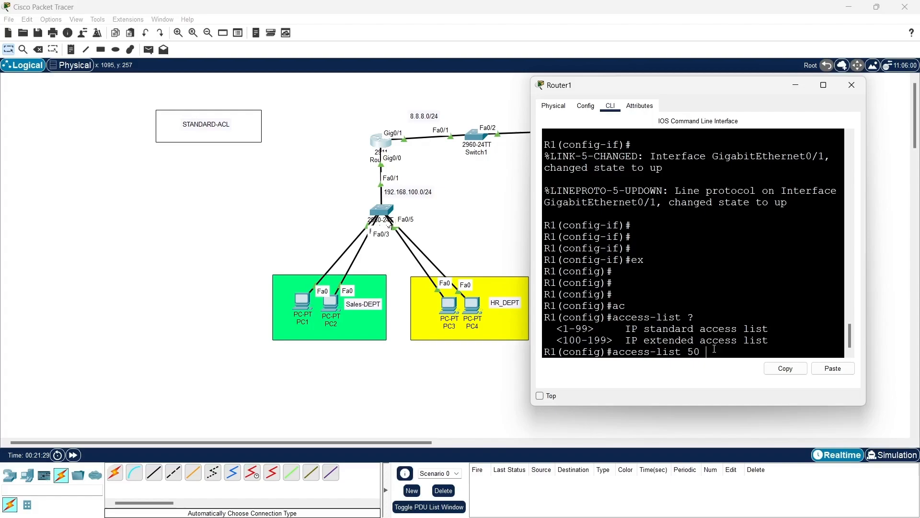
type("per")
key("Tab")
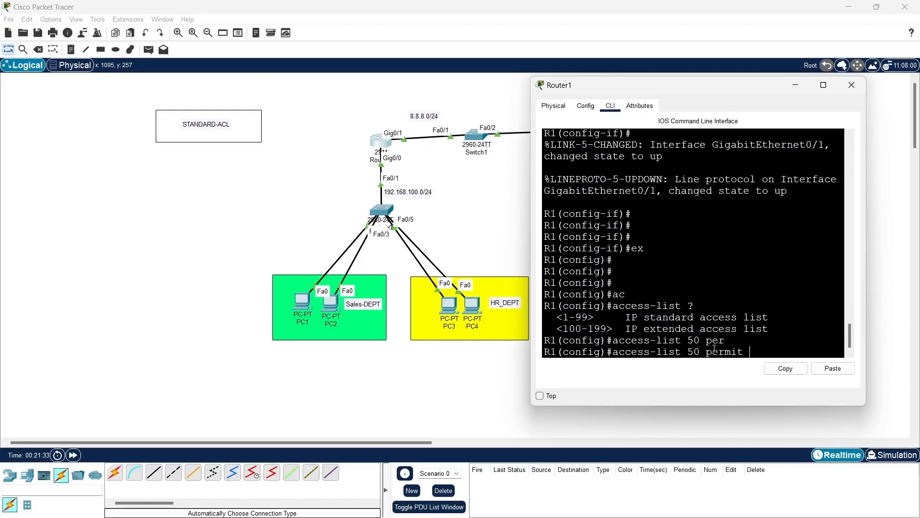
type("?ho")
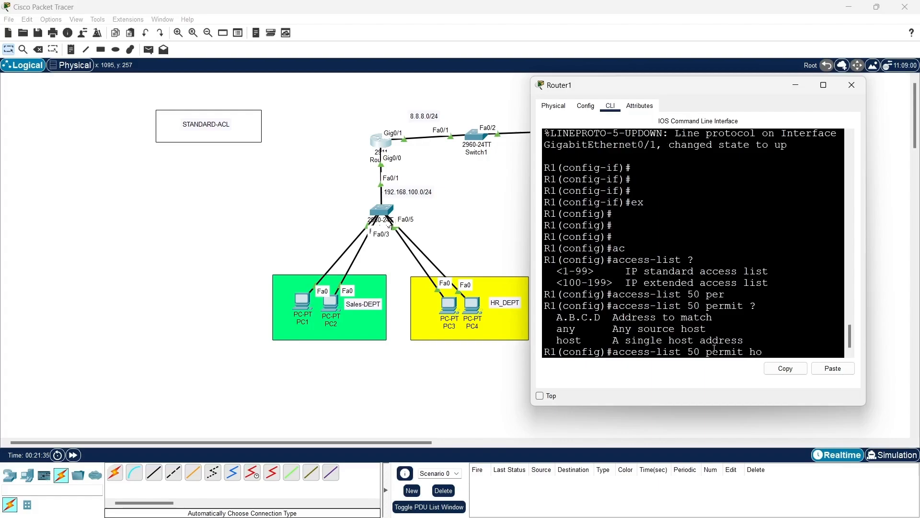
key("Tab")
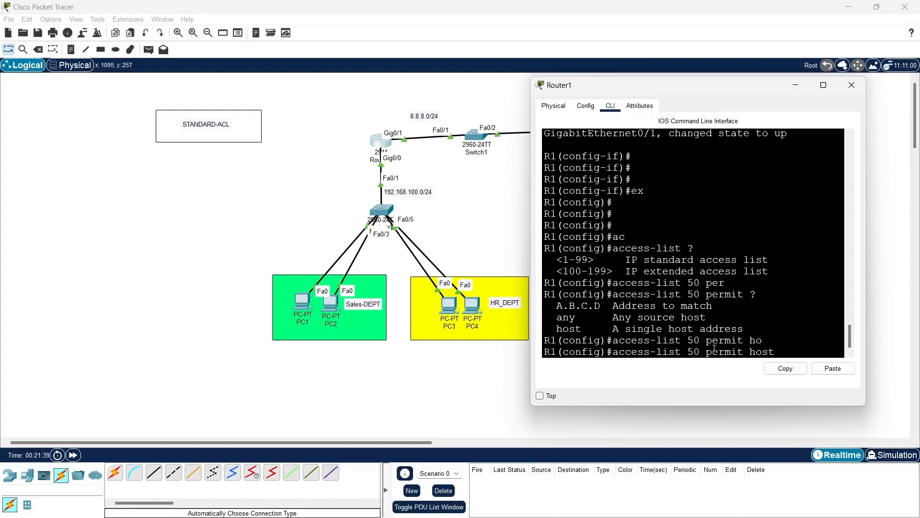
type("192.1")
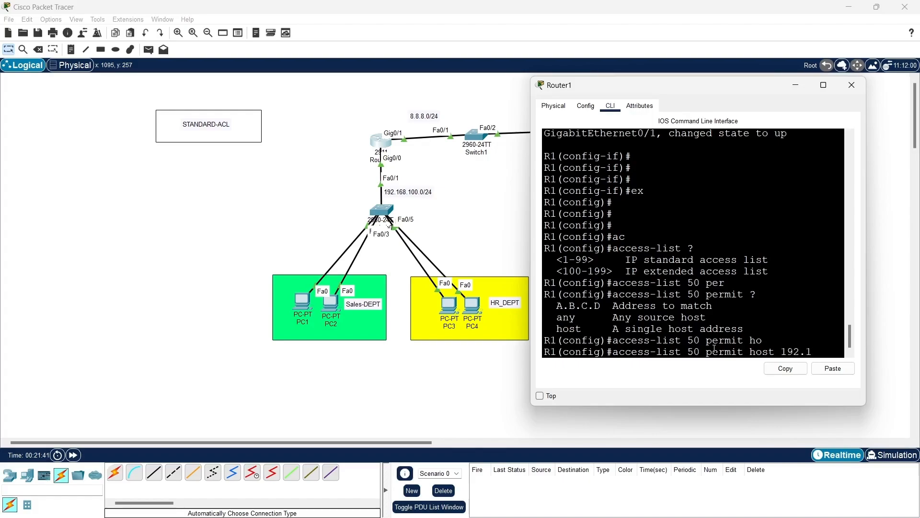
type("68.100")
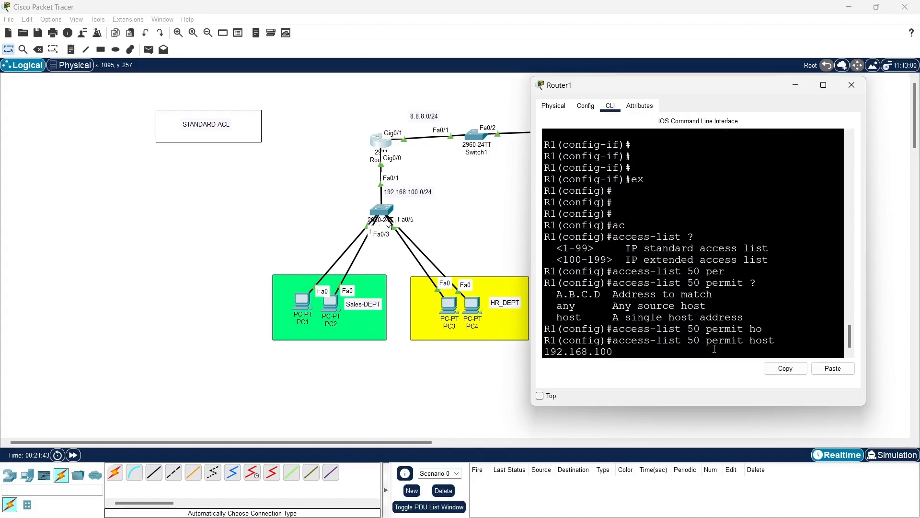
type(".10")
key("Return")
- Add a rule to access list 50 permitting host 192.168.100.20
key("Up")
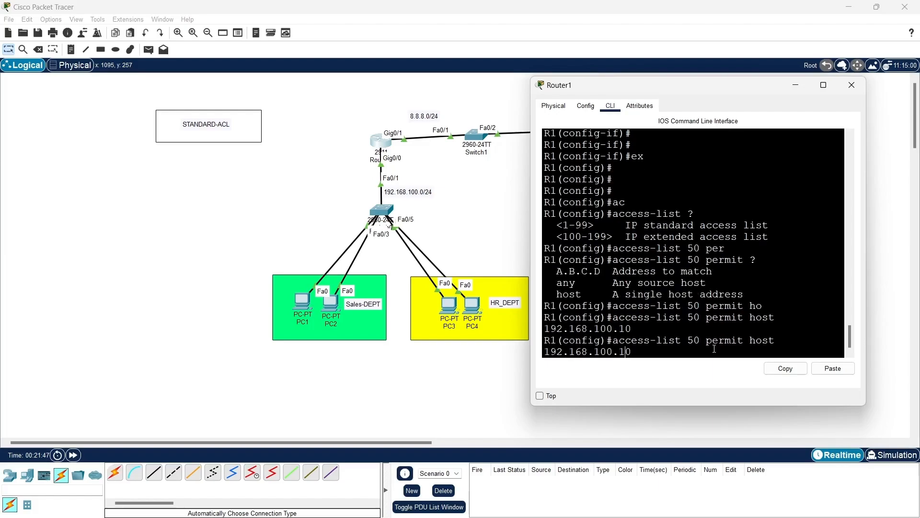
key("BackSpace")
key("BackSpace")
type("20")
key("Return")
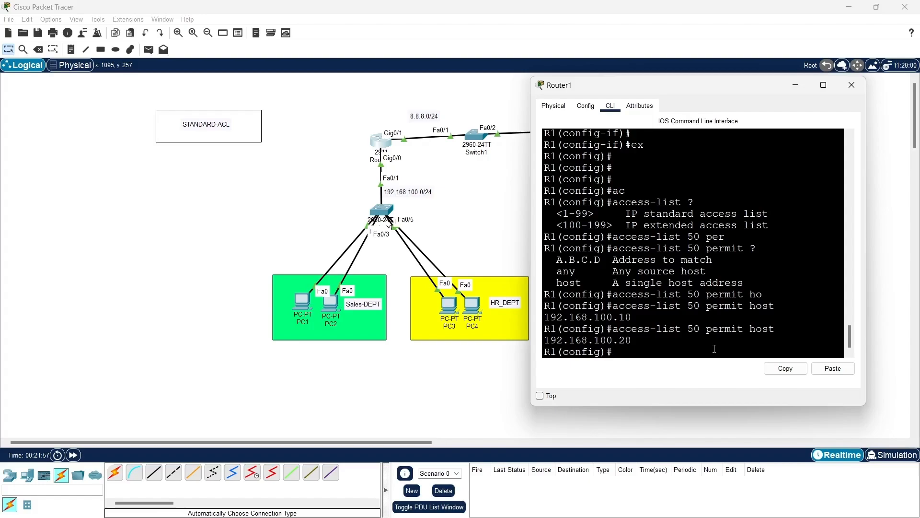
- Add a deny any rule to access list 50
type("ac")
key("Tab")
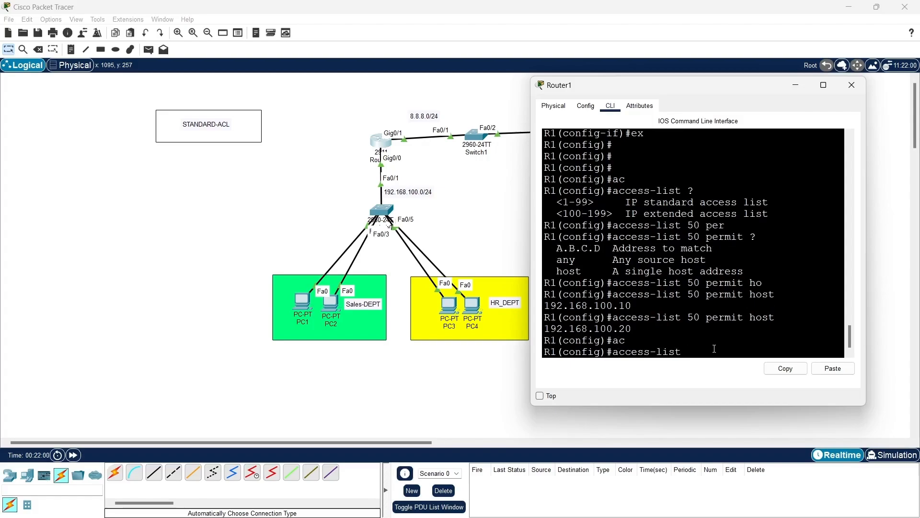
type("50 de")
key("Tab")
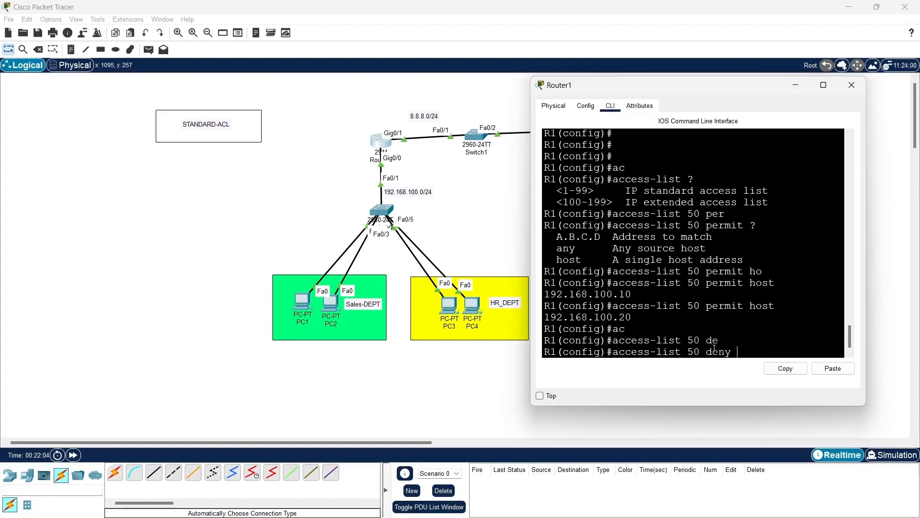
type("any")
key("Return")
key("Return")
key("Return")
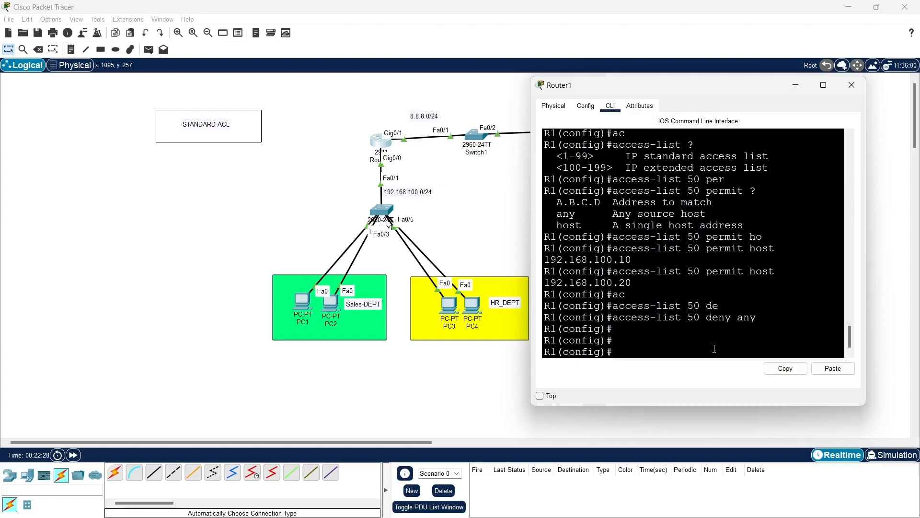
- Apply access list 50 inbound on the router's interface g0/0 with the ip access-group command
left_click(794, 84)
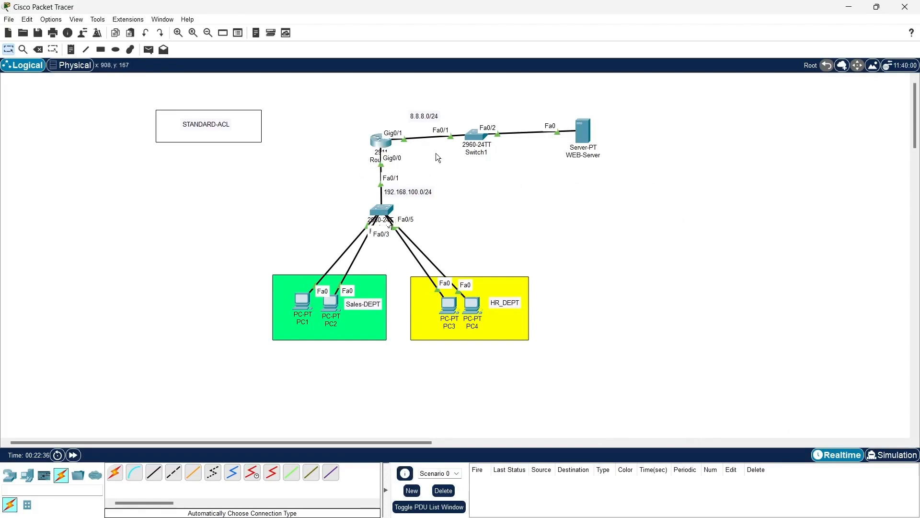
left_click(386, 141)
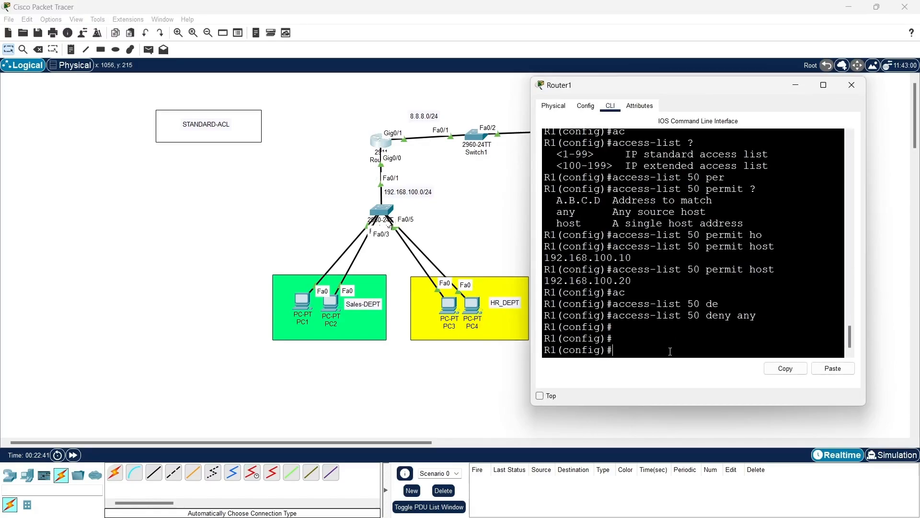
type("int g0/0")
key("Return")
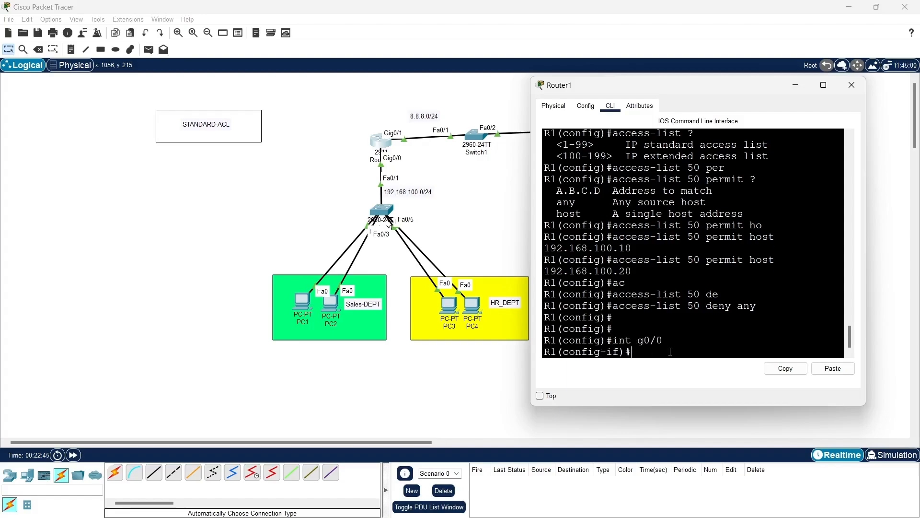
type("ip a")
key("Tab")
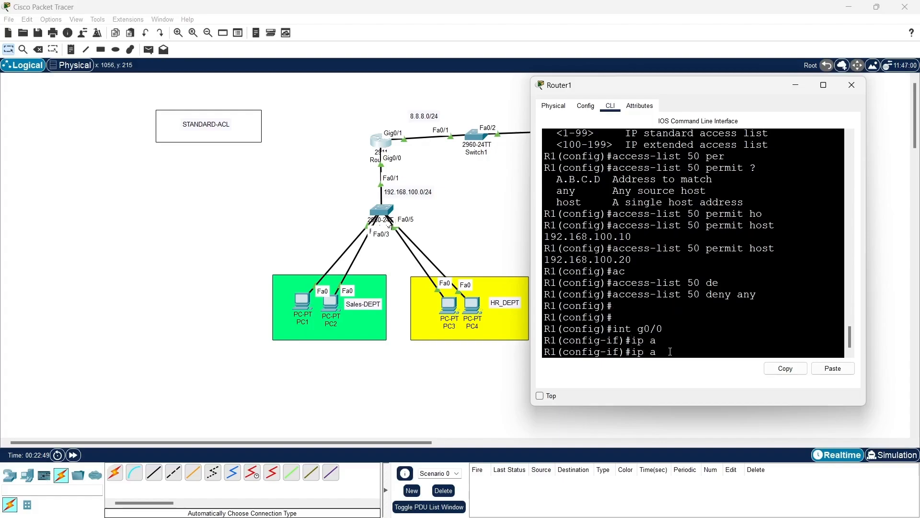
type("cc")
key("Tab")
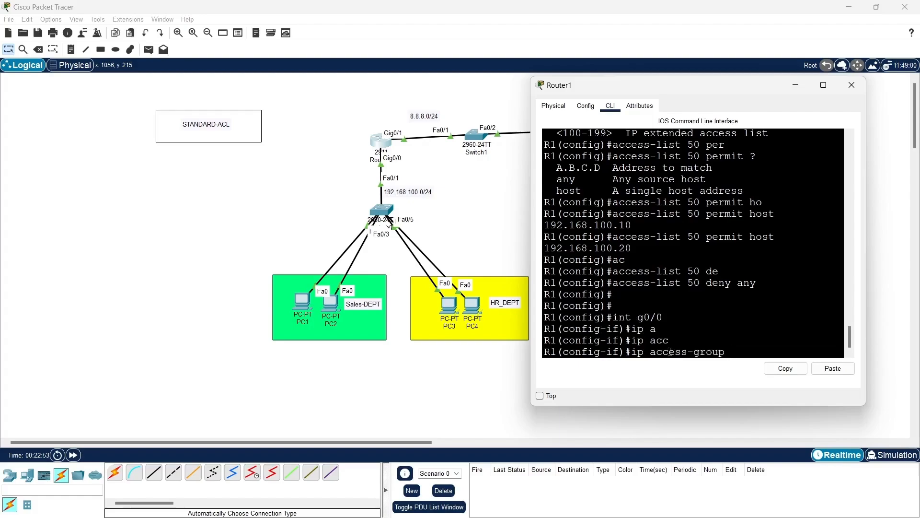
type("50 in")
key("Return")
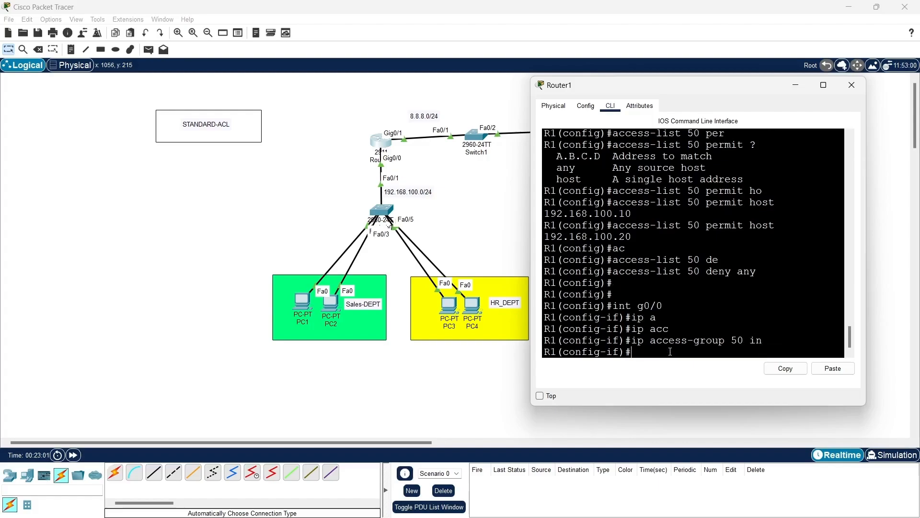
- Exit interface configuration and save the router's configuration with do wr
type("ex")
key("Return")
key("Return")
type("do ")
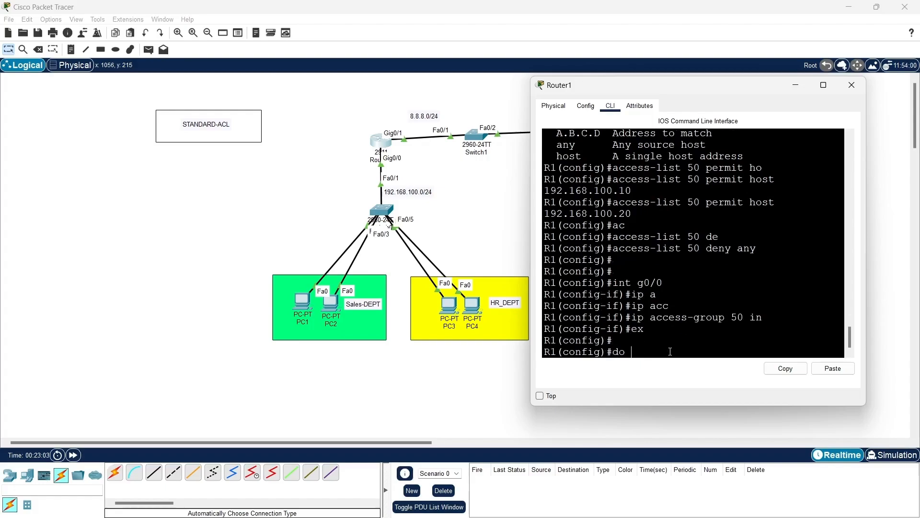
type("wr")
key("Return")
key("Return")
key("Return")
key("Return")
key("Return")
- End configuration mode, display the router's access lists with show access-lists, and minimize the router window
type("e")
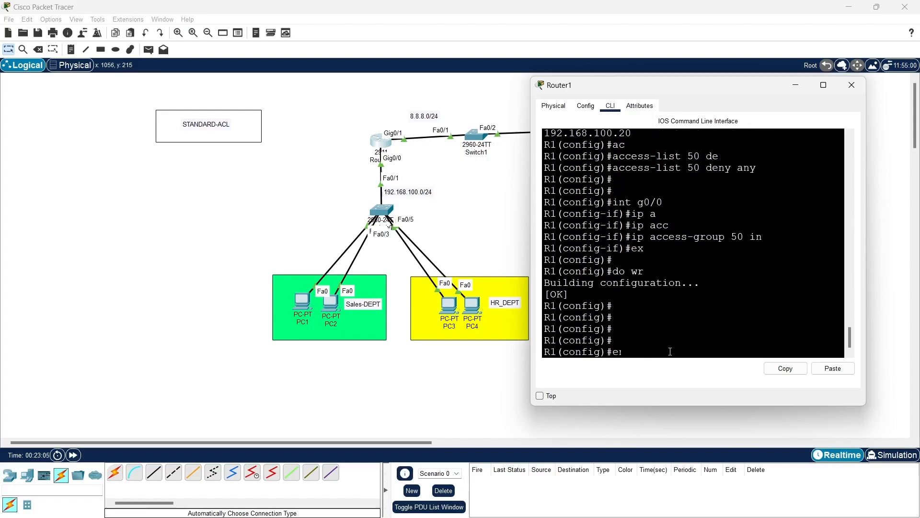
type("nd")
key("Return")
key("Return")
key("Return")
key("Return")
type("sh")
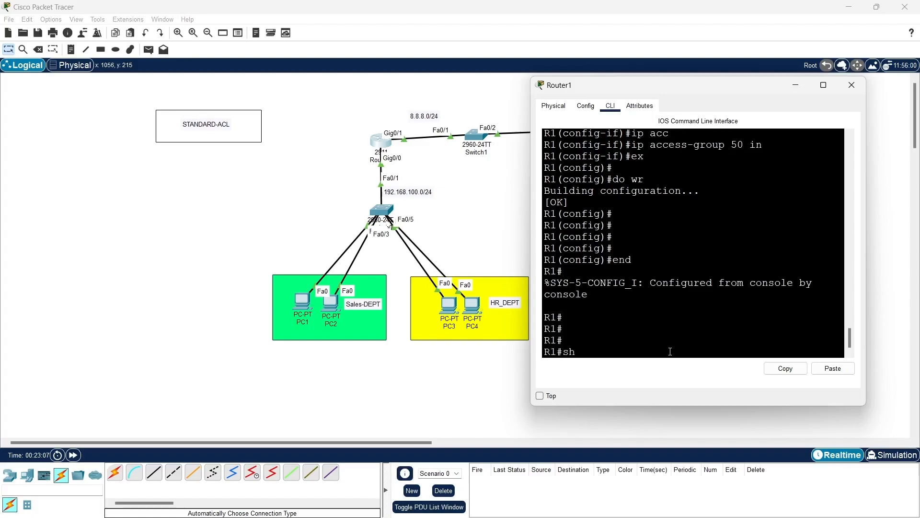
type("ow ac")
key("Tab")
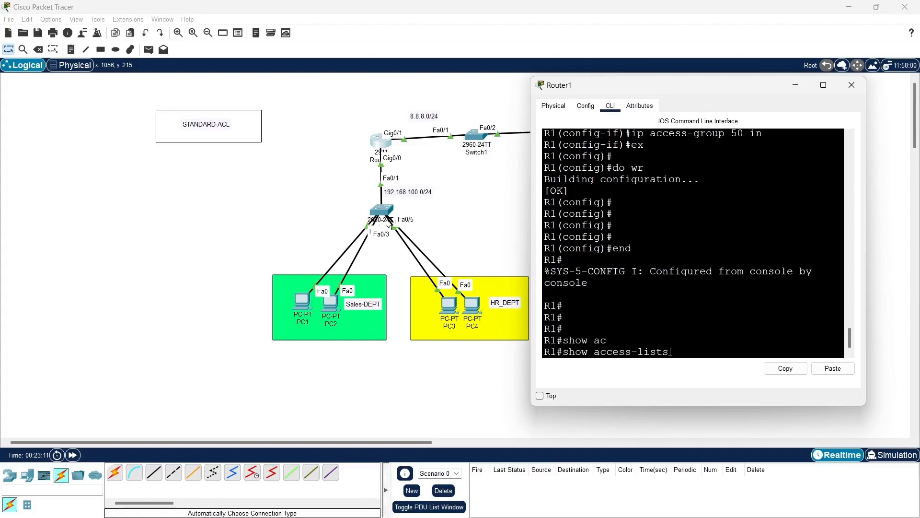
key("Return")
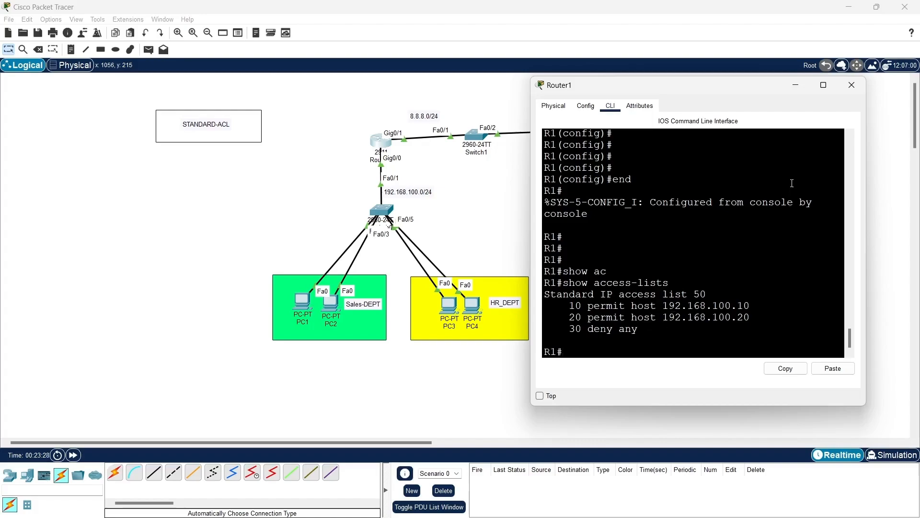
left_click(795, 87)
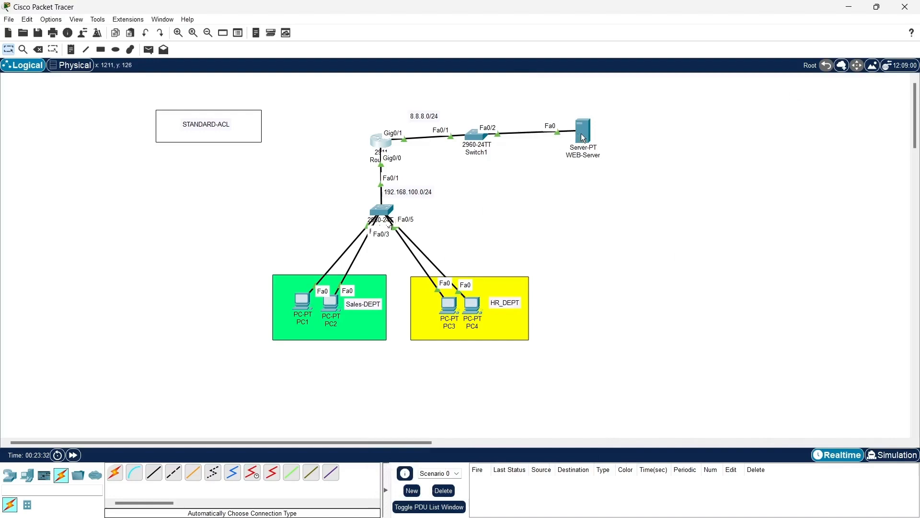
- Ping the WEB-Server at 8.8.8.8 from PC1's command prompt
mouse_move(588, 133)
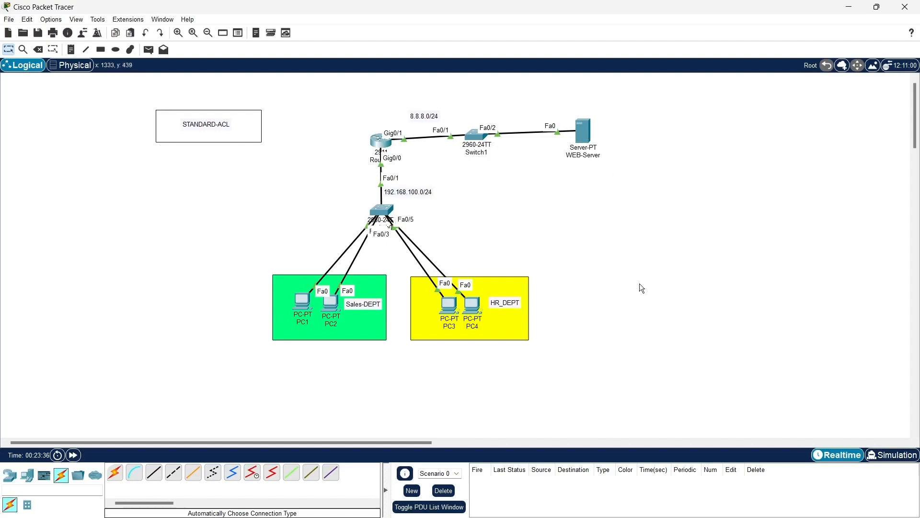
left_click(299, 301)
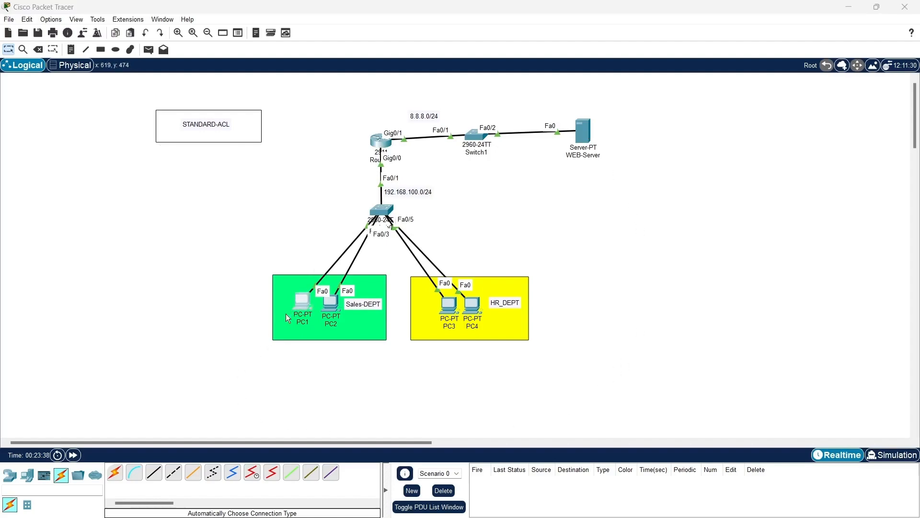
left_click_drag(506, 100, 309, 73)
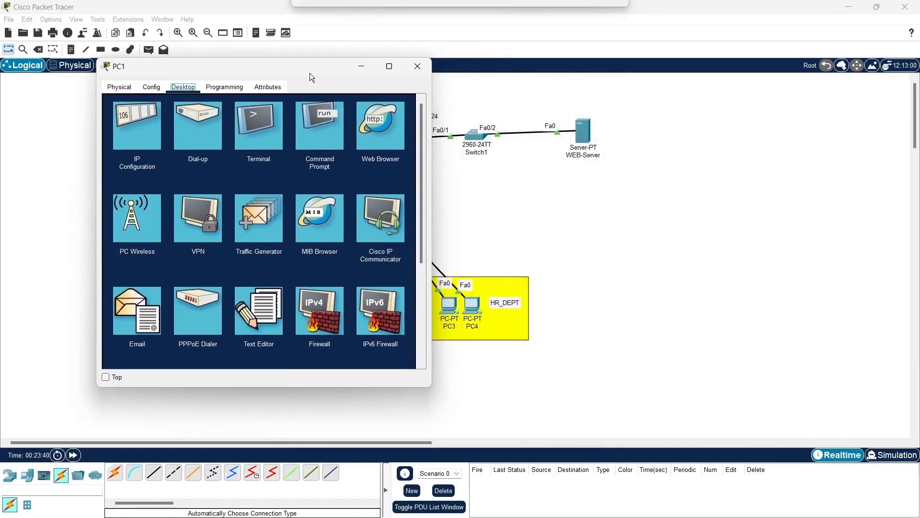
left_click(312, 139)
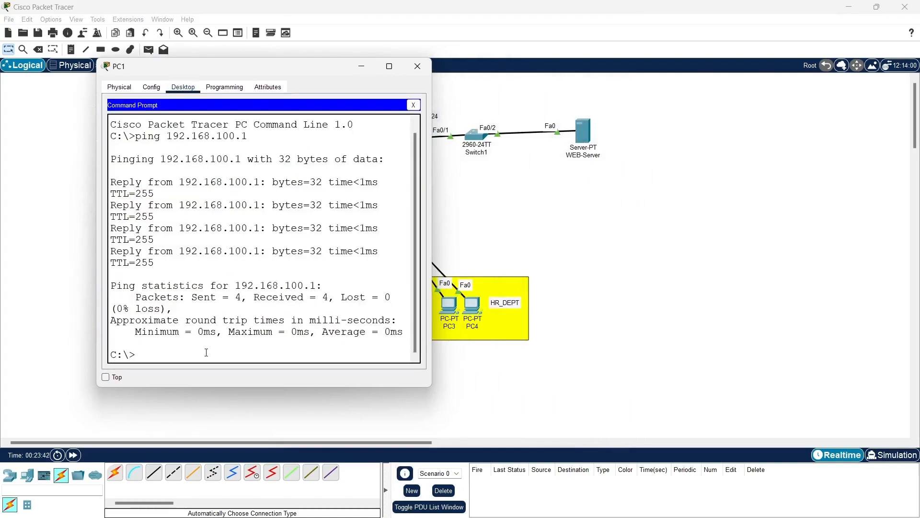
key("Up")
key("BackSpace")
key("BackSpace")
key("BackSpace")
key("BackSpace")
key("BackSpace")
key("BackSpace")
key("BackSpace")
key("BackSpace")
key("BackSpace")
key("BackSpace")
key("BackSpace")
key("BackSpace")
key("BackSpace")
type("8.8.8.8")
key("Return")
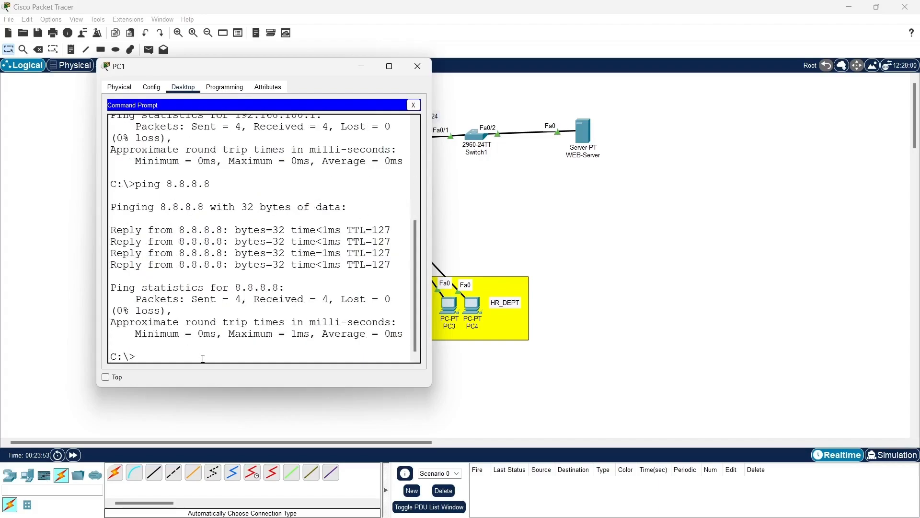
- Open PC4's command prompt and ping the gateway 192.168.100.1
left_click(468, 311)
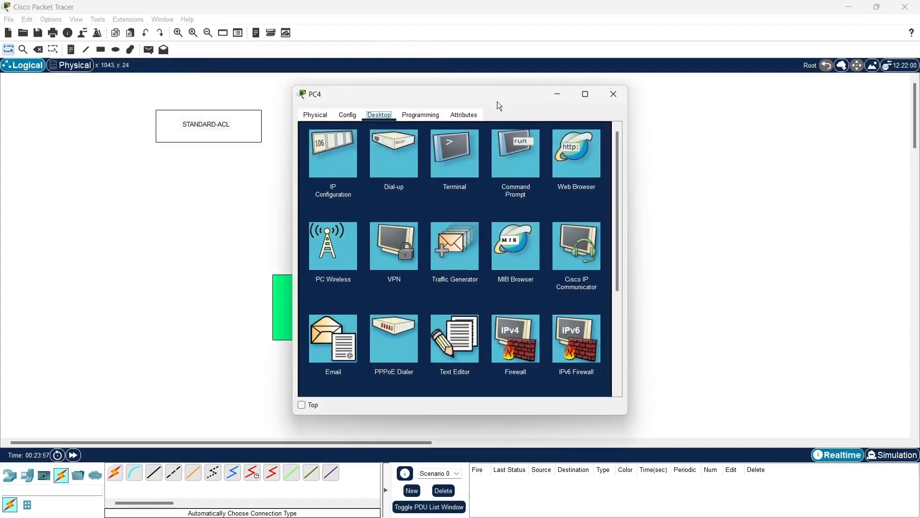
left_click_drag(497, 102, 735, 88)
left_click(749, 139)
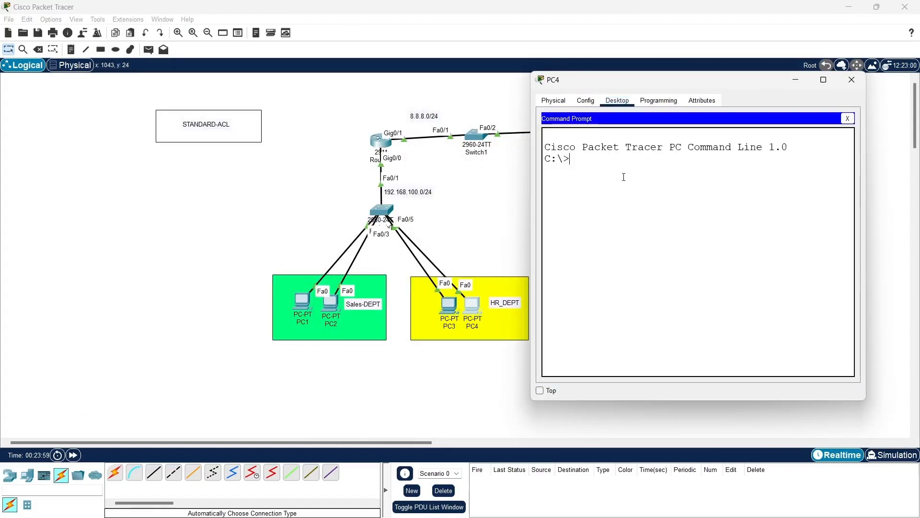
type("ping 192.")
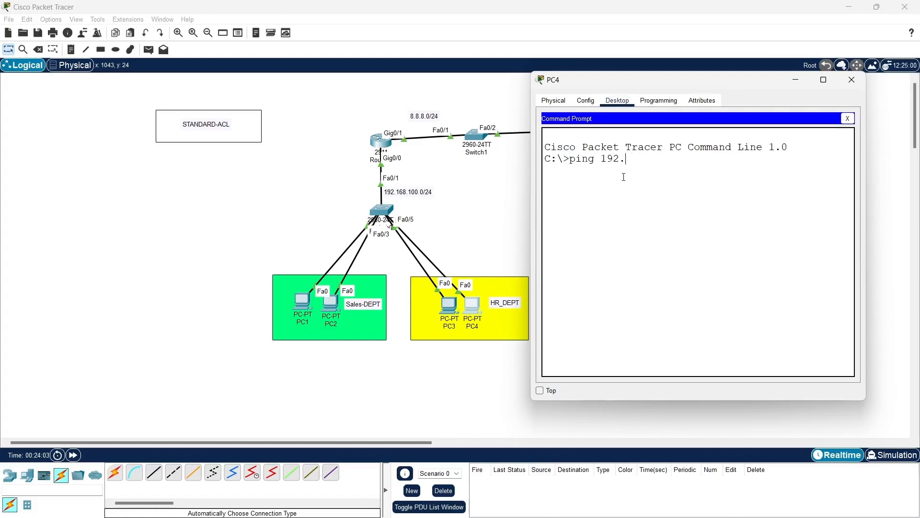
type("168.100.1")
key("Return")
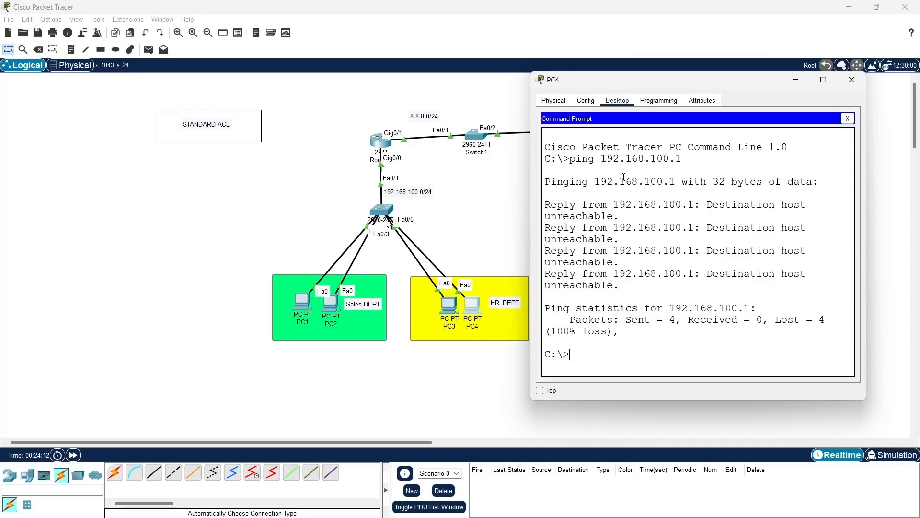
- Ping the WEB-Server at 8.8.8.8 from PC4's command prompt
key("Up")
key("BackSpace")
key("BackSpace")
key("BackSpace")
key("BackSpace")
key("BackSpace")
key("BackSpace")
key("BackSpace")
key("BackSpace")
key("BackSpace")
key("BackSpace")
key("BackSpace")
key("BackSpace")
key("BackSpace")
type("8.8.8.8")
key("Return")
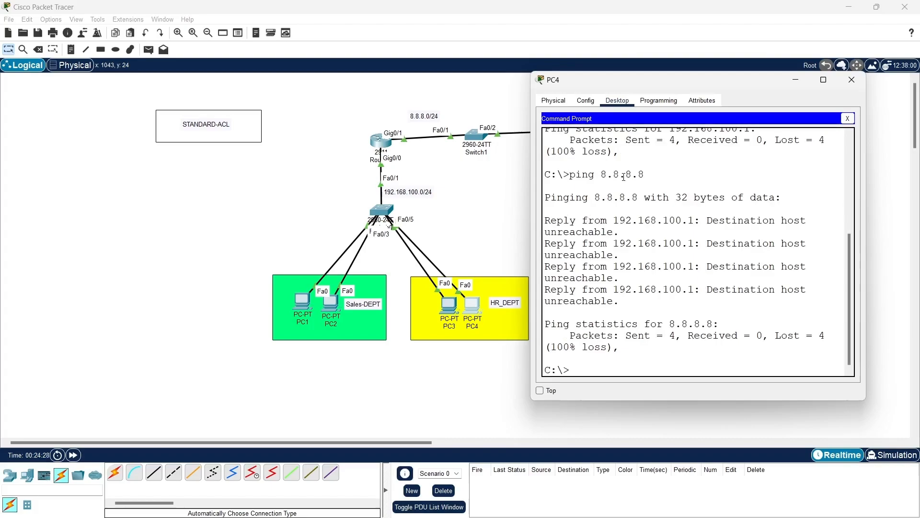
- Minimize PC4's window and ping the WEB-Server at 8.8.8.8 from PC2's command prompt, closing PC2's window when the ping finishes
left_click(797, 79)
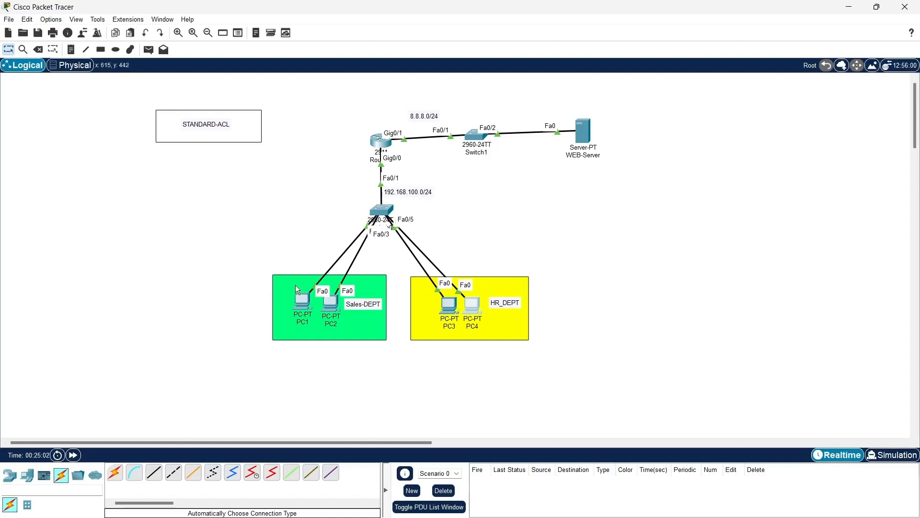
left_click(334, 301)
left_click(507, 151)
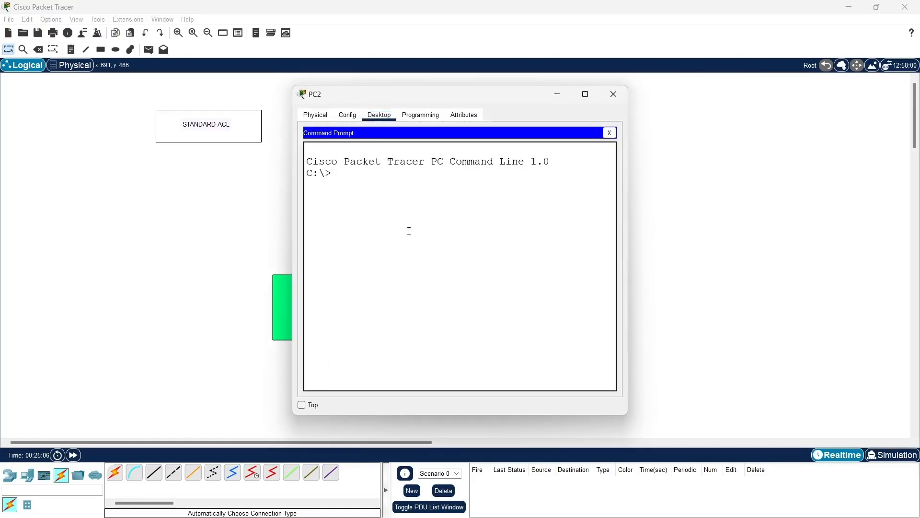
type("ping 8.8.8.")
key("Return")
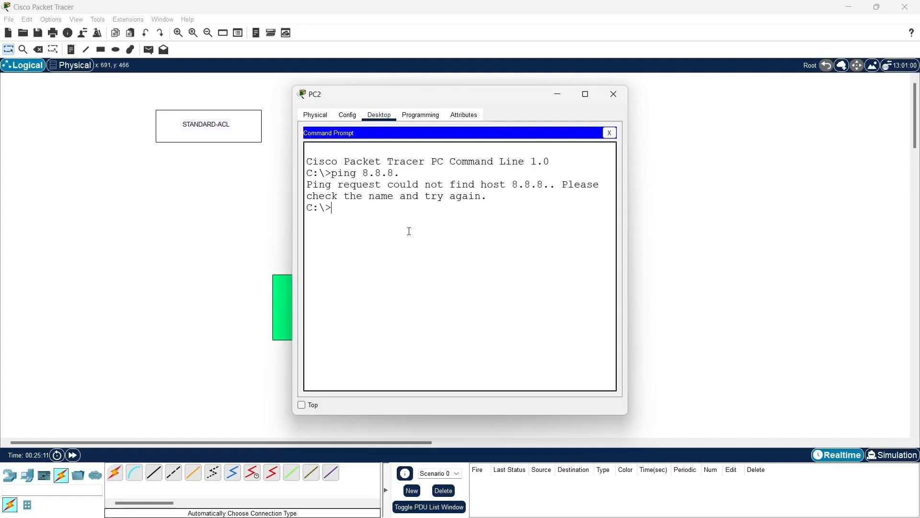
key("Up")
type("8")
key("Return")
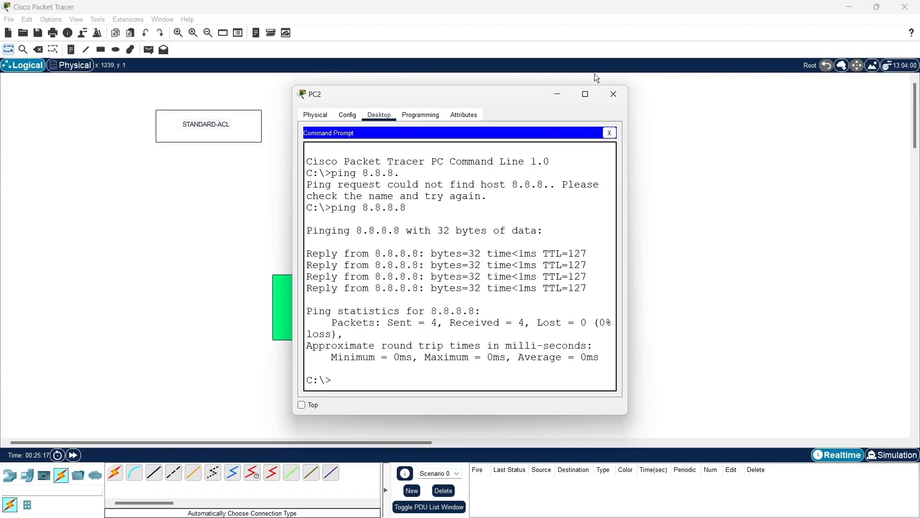
left_click(615, 94)
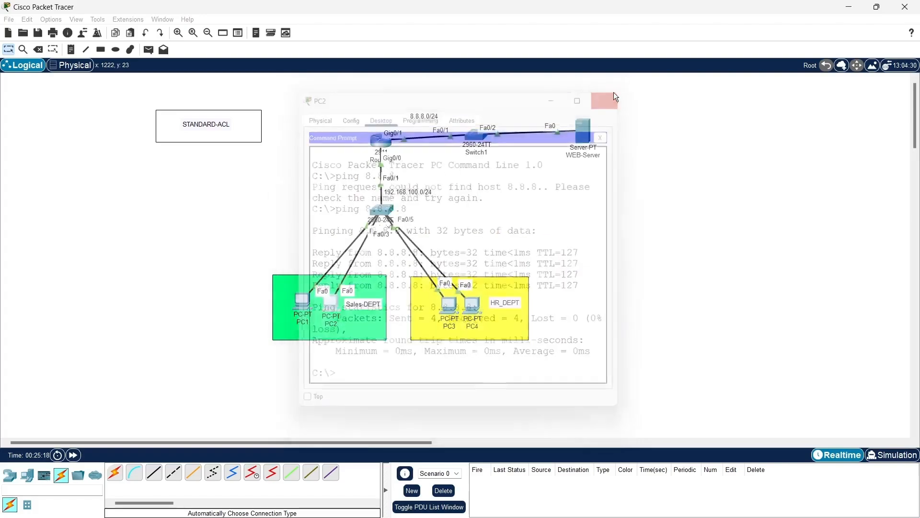
- Ping the WEB-Server at 8.8.8.8 from PC3's command prompt and close PC3's window
left_click(449, 302)
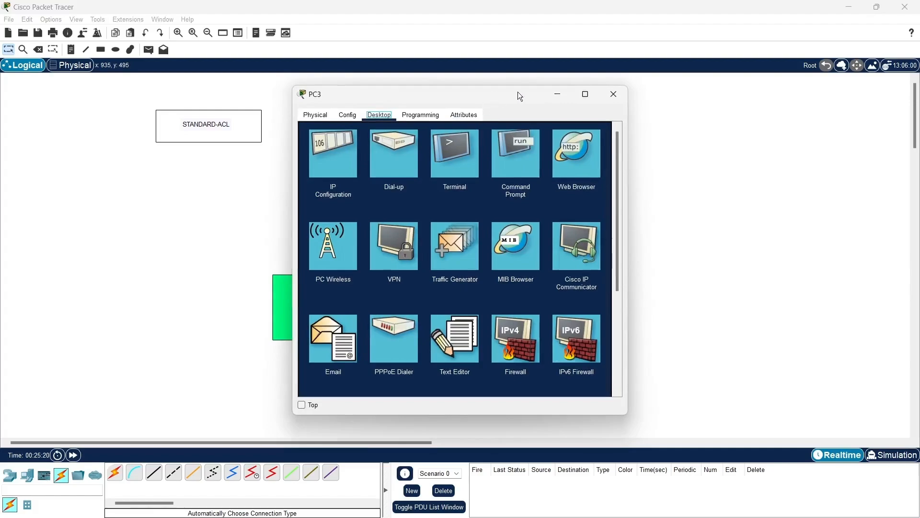
left_click_drag(517, 96, 593, 90)
left_click(587, 140)
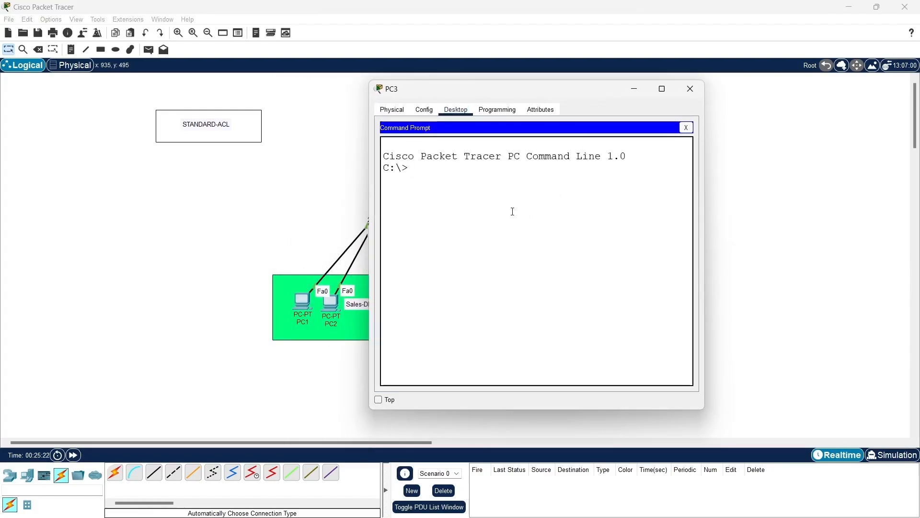
type("ping 8.8.8.8")
key("Return")
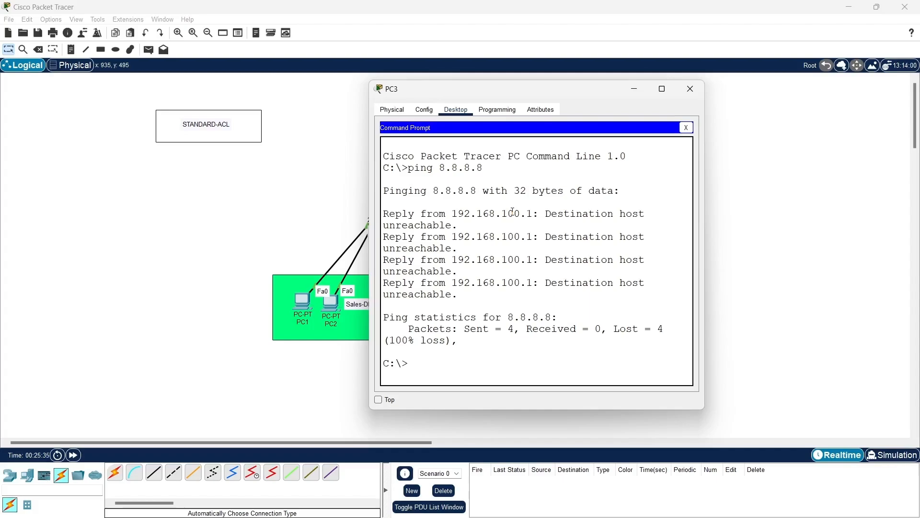
left_click(686, 127)
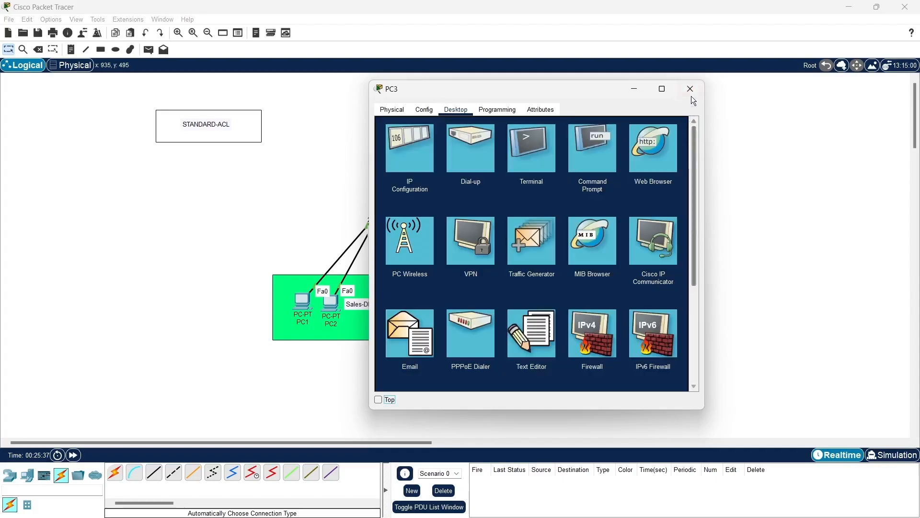
left_click(691, 94)
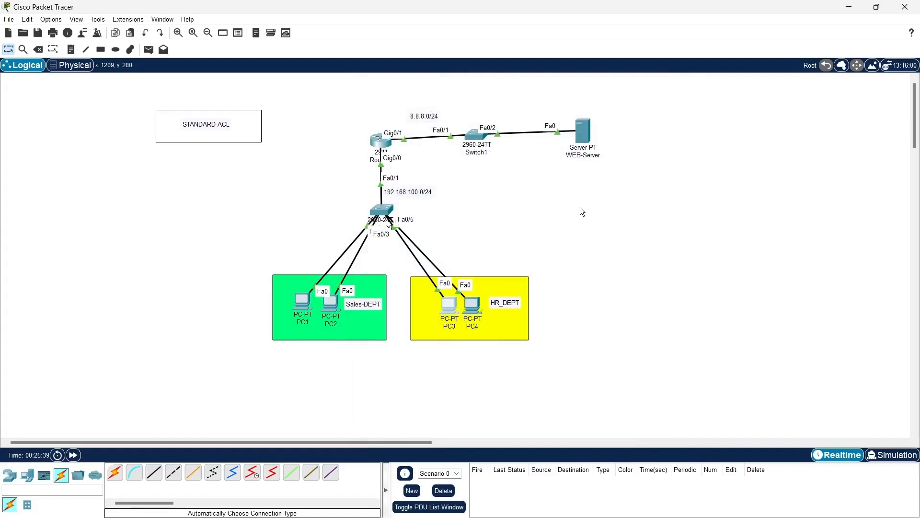